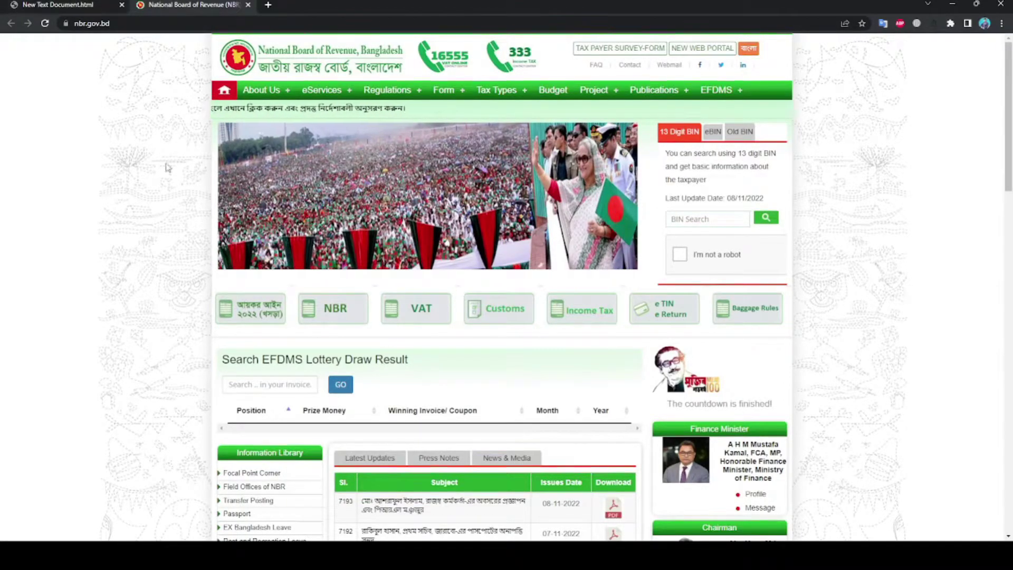
Step: Open the etaxnbr.gov.bd address from the text document in a new tab and close the National Board of Revenue tab
{"action": "left_click", "coordinate": [70, 6]}
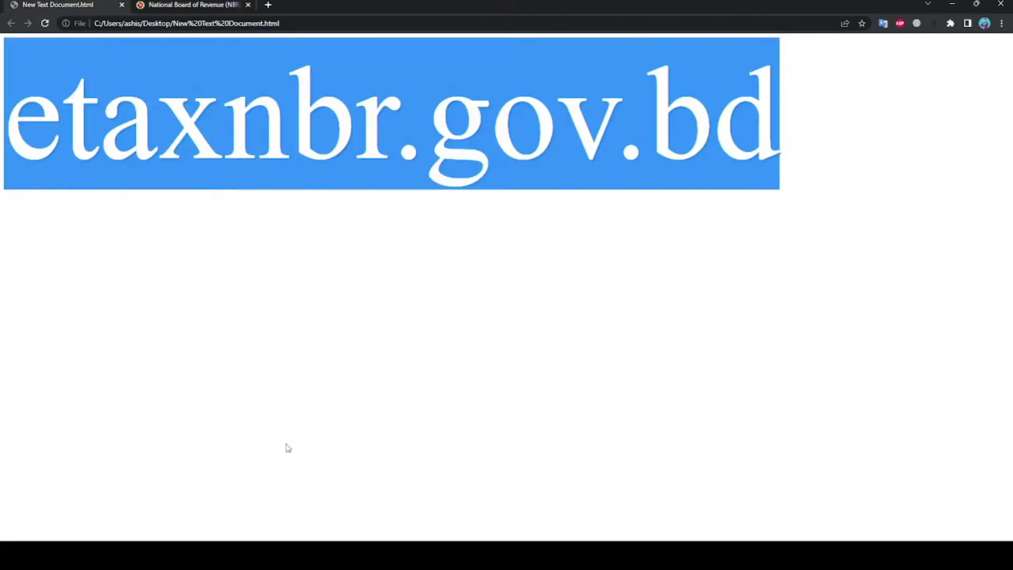
{"action": "left_click", "coordinate": [257, 266]}
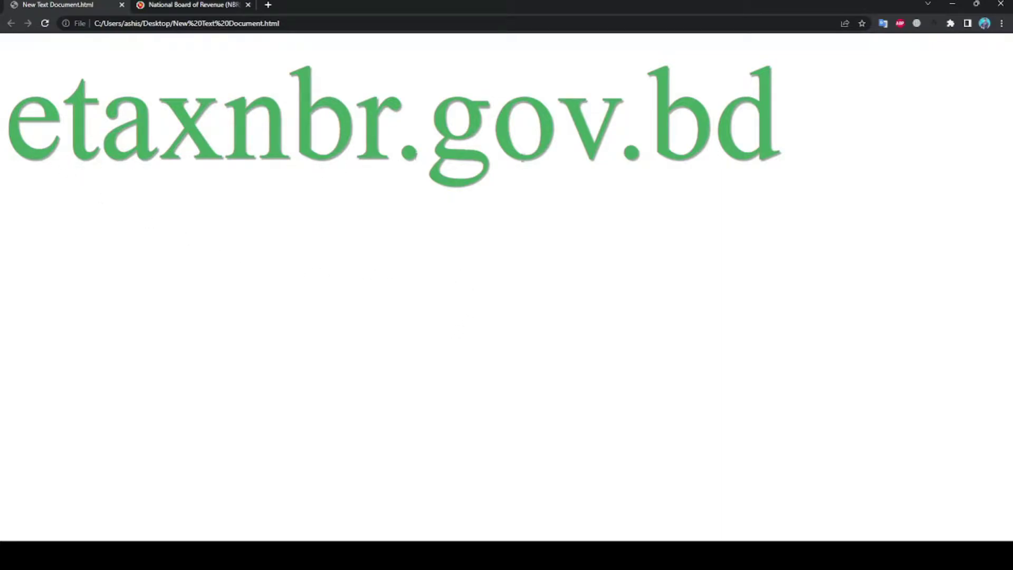
{"action": "left_click_drag", "start_coordinate": [780, 132], "coordinate": [1, 158]}
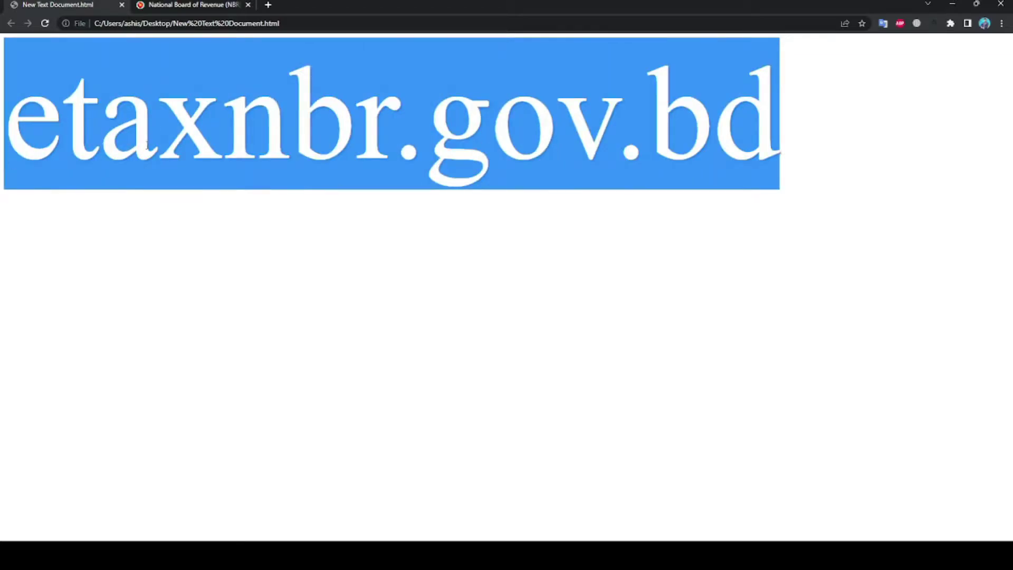
{"action": "right_click", "coordinate": [176, 182]}
{"action": "left_click", "coordinate": [182, 189]}
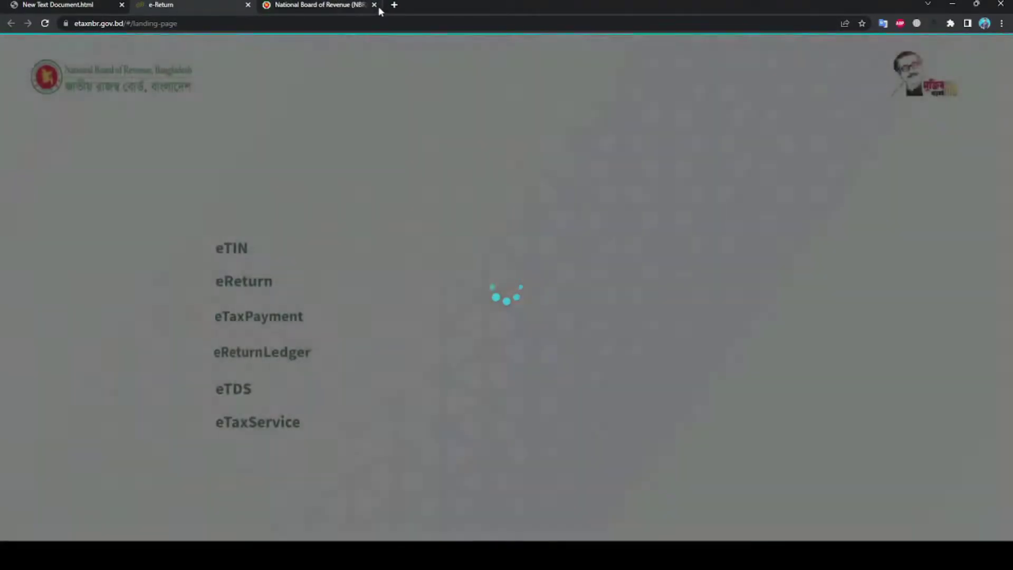
{"action": "left_click", "coordinate": [374, 6]}
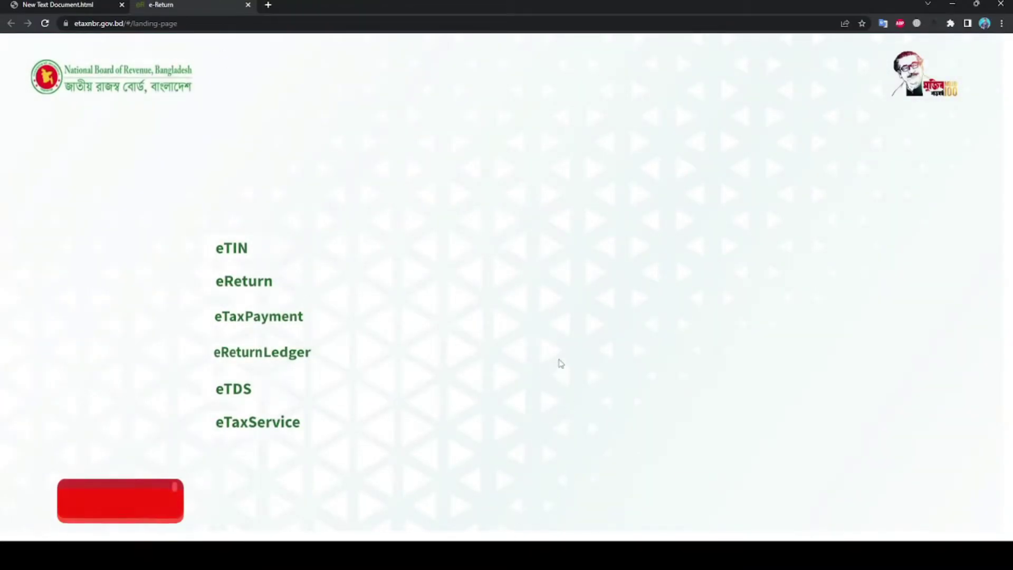
Step: Open the eReturn sign-in page, view its taxpayer registration form, and return to signing in
{"action": "left_click", "coordinate": [253, 282]}
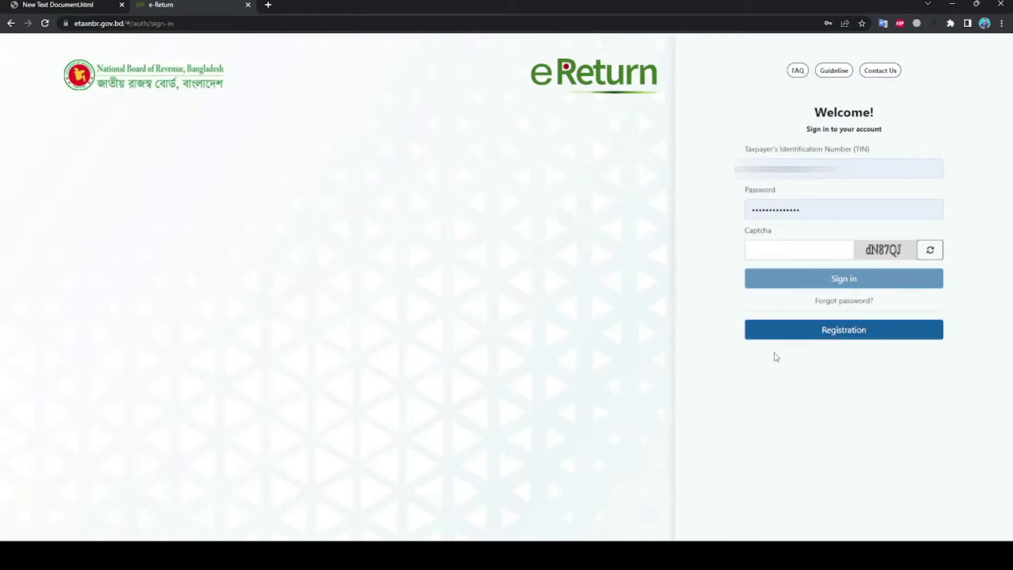
{"action": "left_click", "coordinate": [839, 335]}
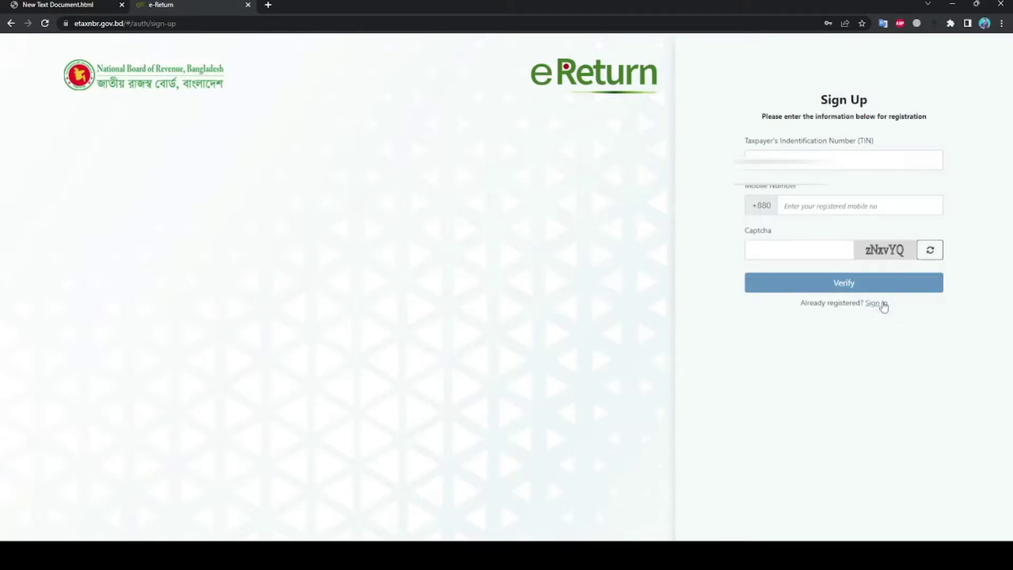
{"action": "left_click", "coordinate": [876, 304]}
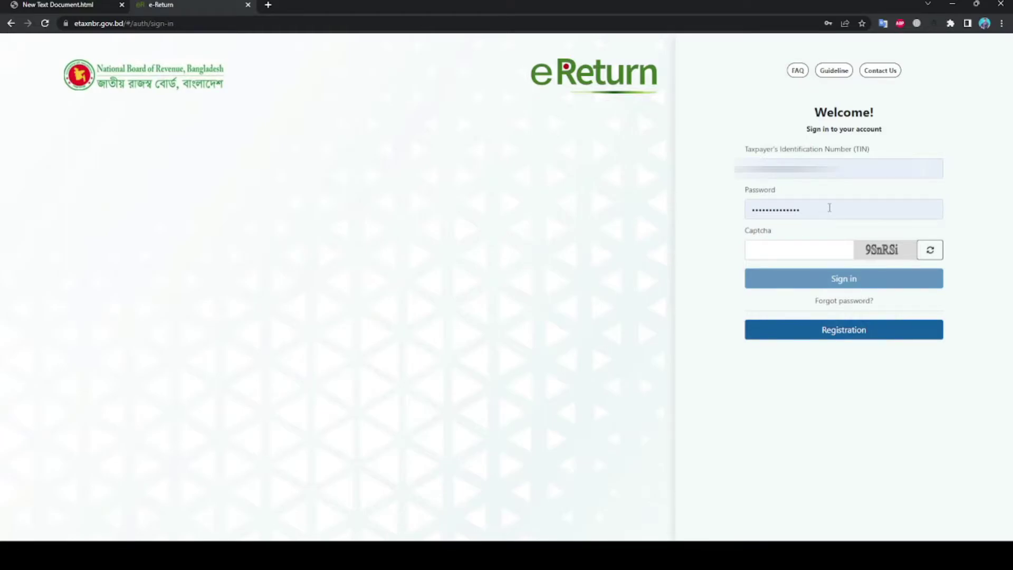
Step: Enter the displayed captcha code and sign in to the eReturn account
{"action": "left_click", "coordinate": [787, 259]}
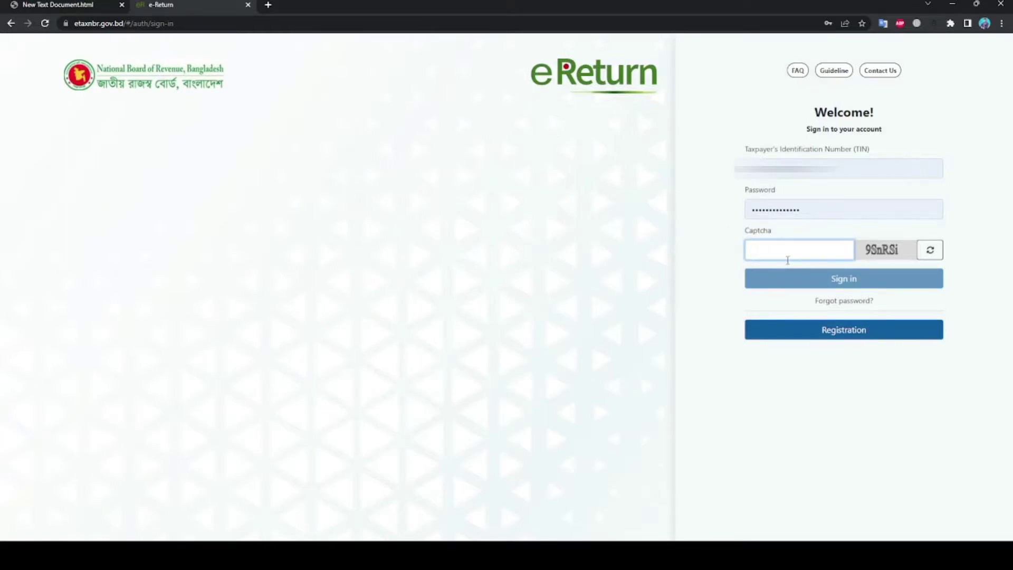
{"action": "type", "text": "9"}
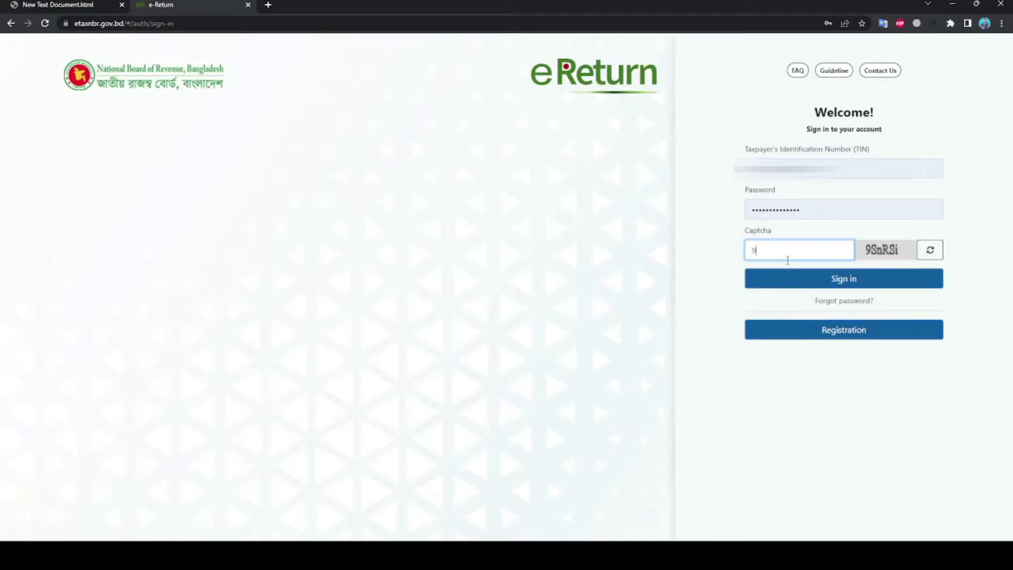
{"action": "type", "text": "S"}
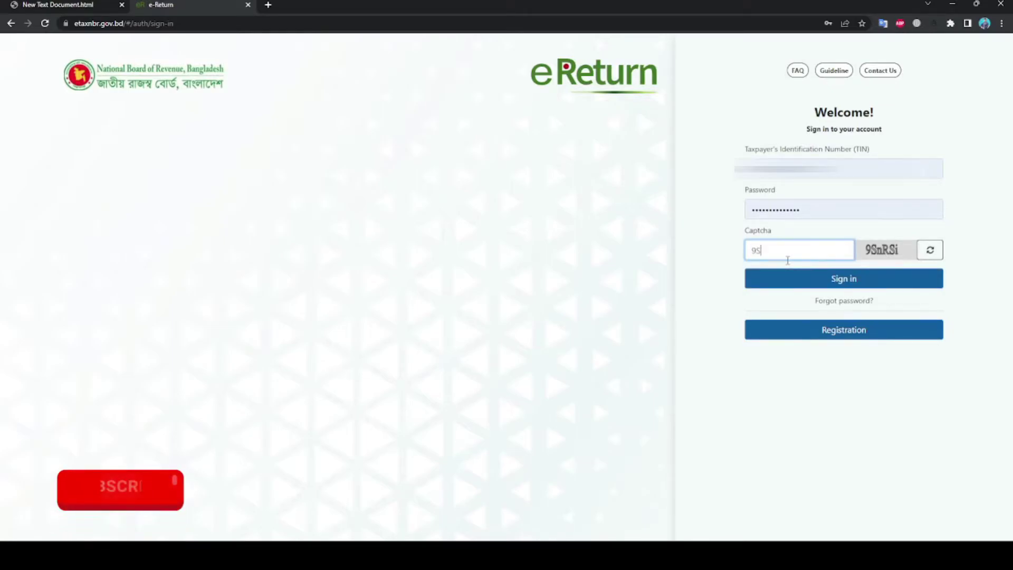
{"action": "type", "text": "nR"}
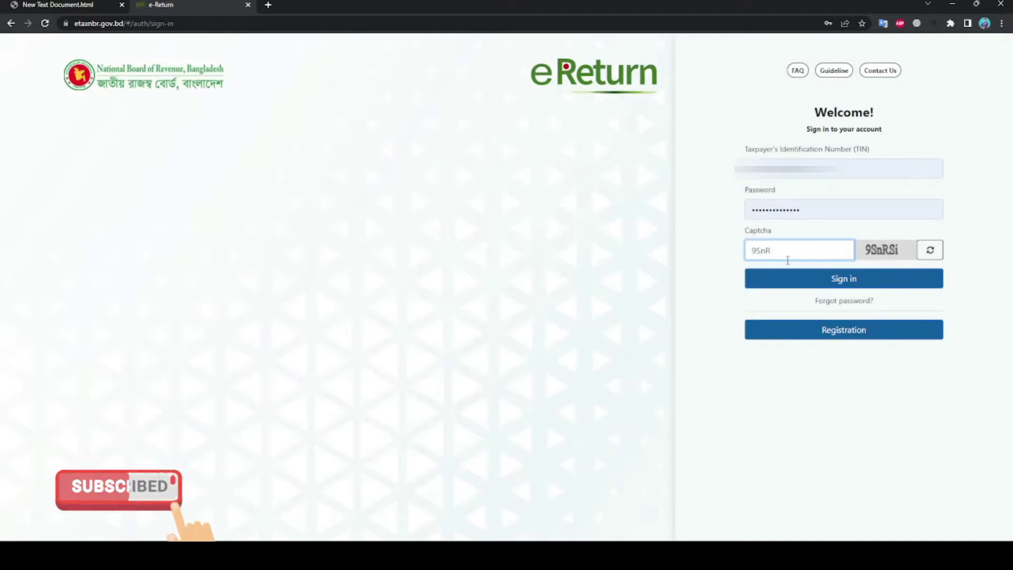
{"action": "type", "text": "Si"}
{"action": "key", "text": "Return"}
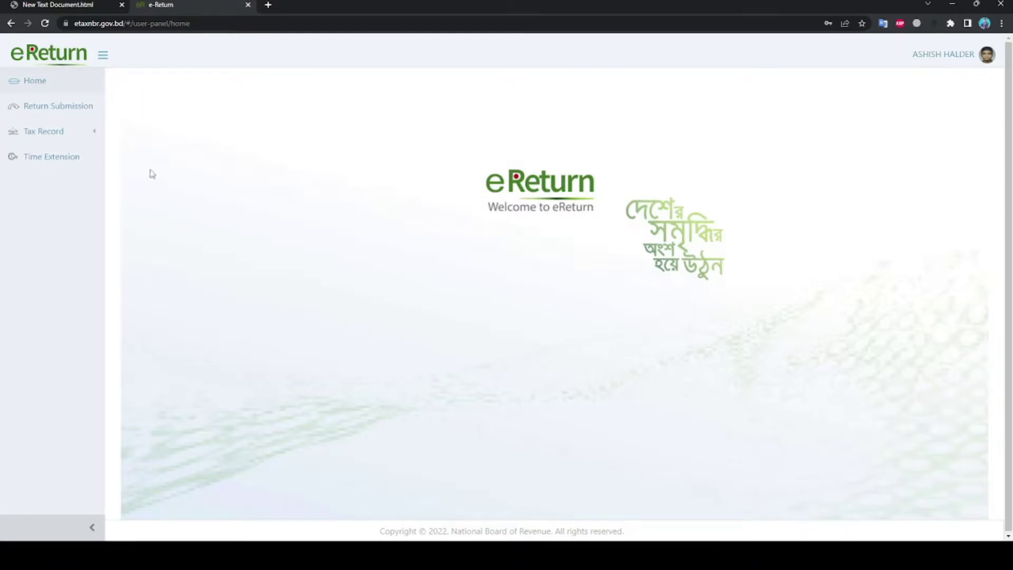
Step: Open Return Submission and keep the return scheme set to Universal Self
{"action": "left_click", "coordinate": [66, 105]}
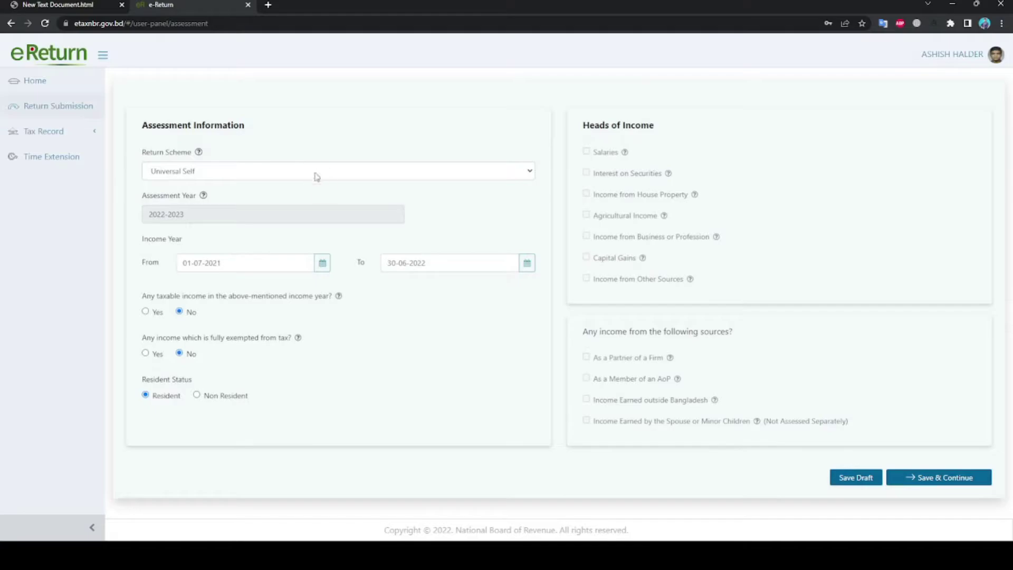
{"action": "left_click", "coordinate": [239, 174]}
{"action": "left_click", "coordinate": [295, 148]}
Step: Answer No to taxable income in the income year, and save and continue through the assessment and additional information pages
{"action": "left_click", "coordinate": [147, 313]}
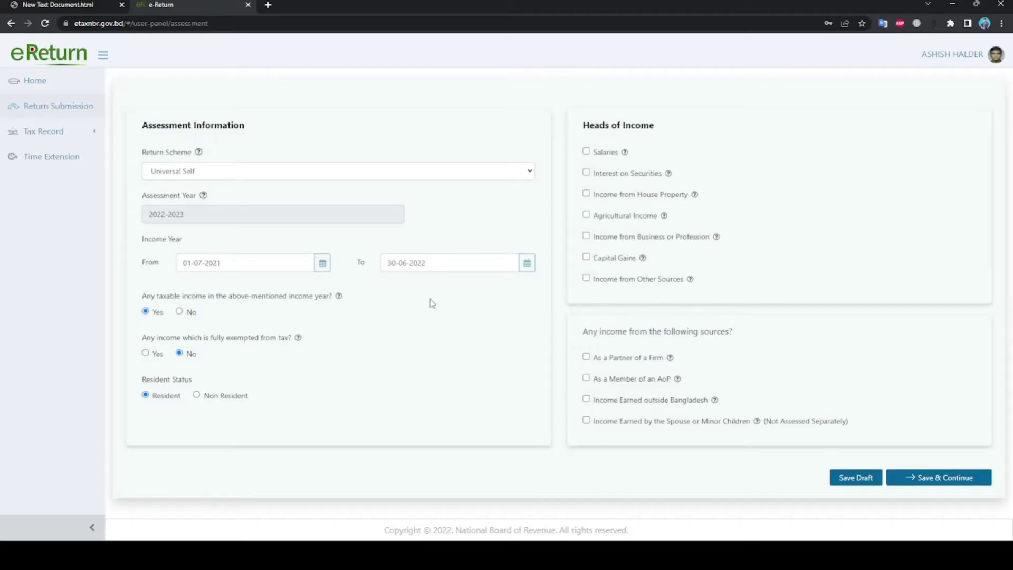
{"action": "left_click", "coordinate": [179, 311]}
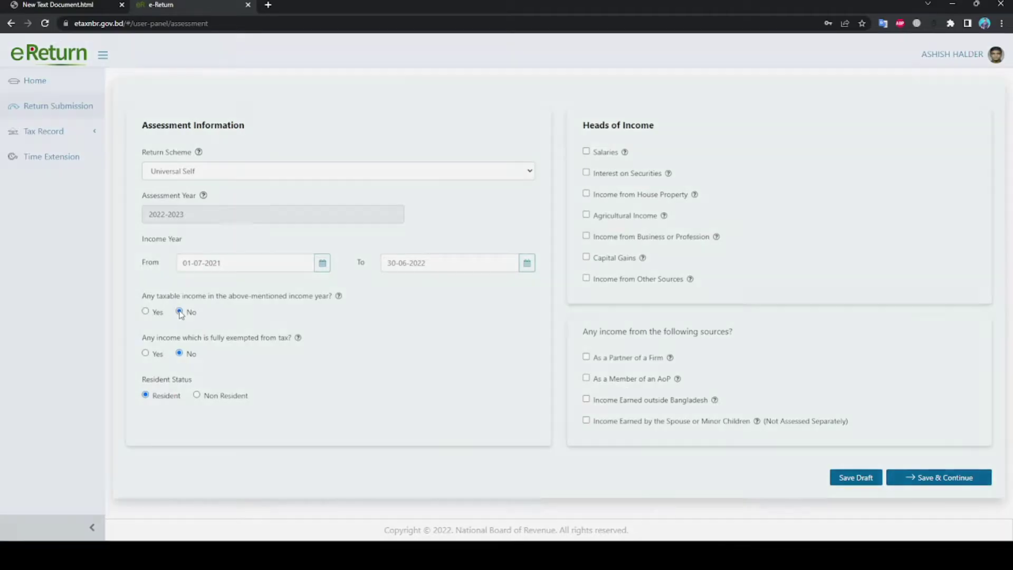
{"action": "left_click", "coordinate": [615, 136]}
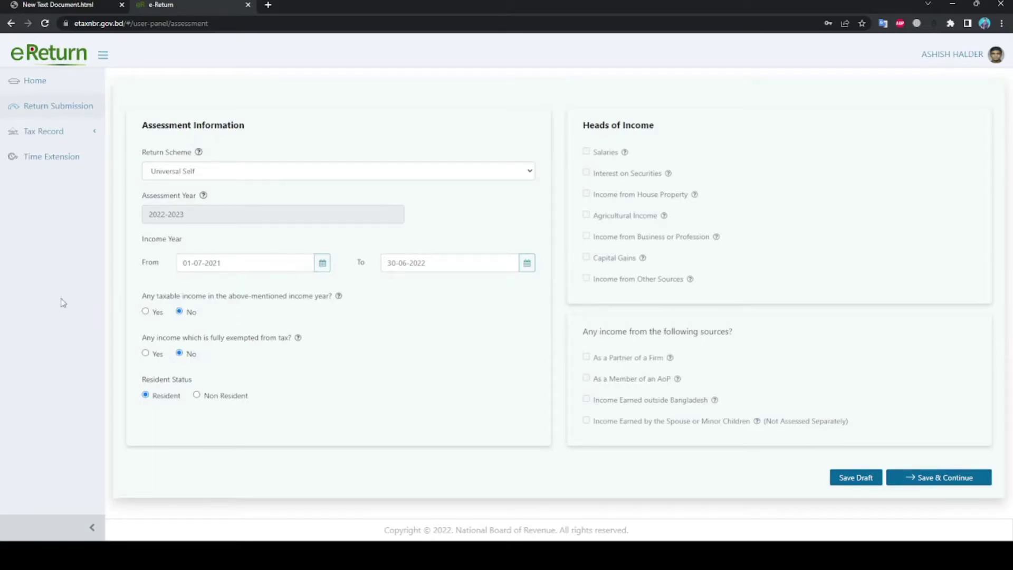
{"action": "left_click", "coordinate": [947, 481]}
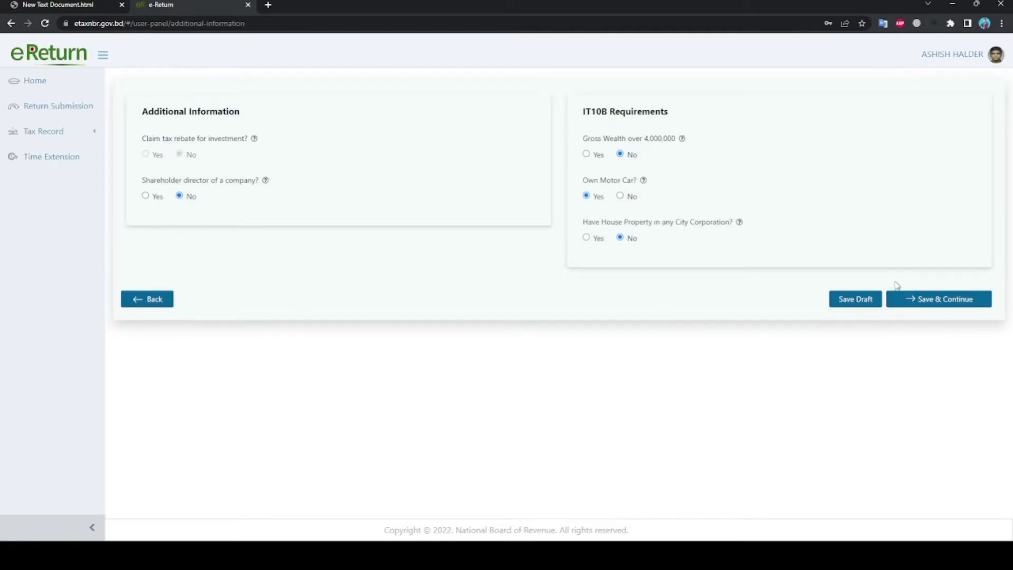
{"action": "left_click", "coordinate": [938, 301]}
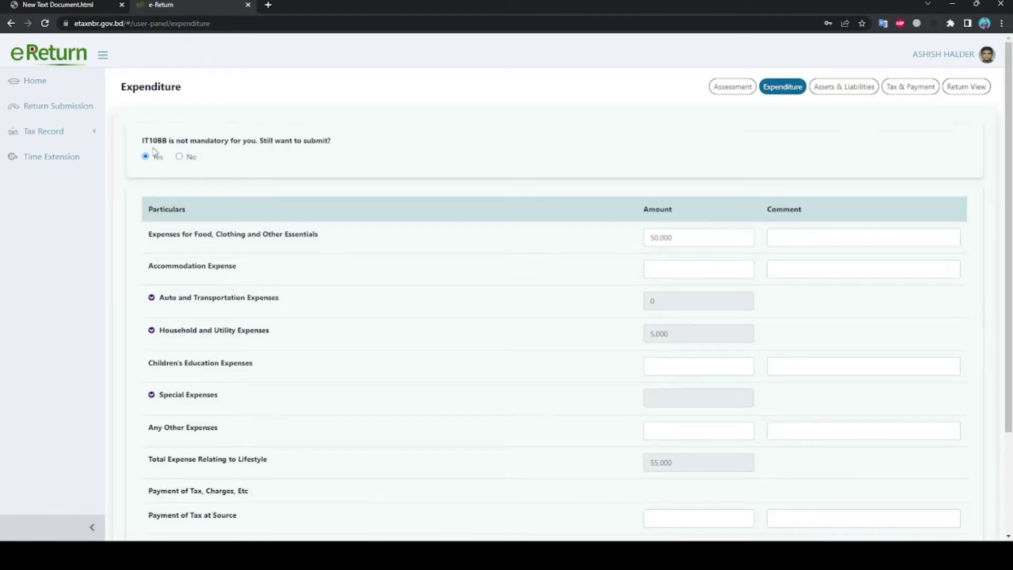
Step: Switch IT10BB submission to No and back to Yes, and enter 50,000 for food, clothing and other essentials
{"action": "left_click", "coordinate": [179, 156]}
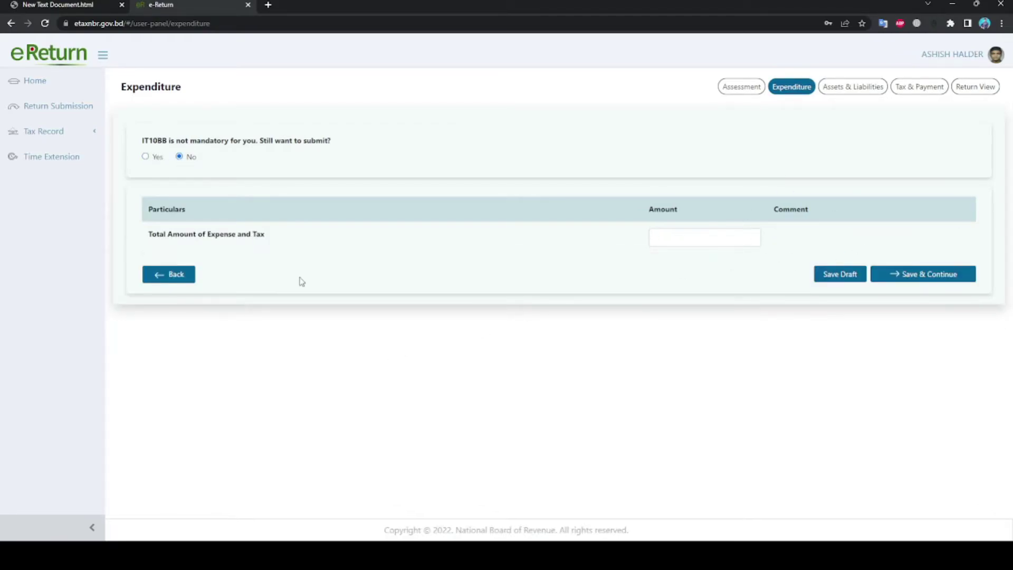
{"action": "left_click", "coordinate": [145, 156]}
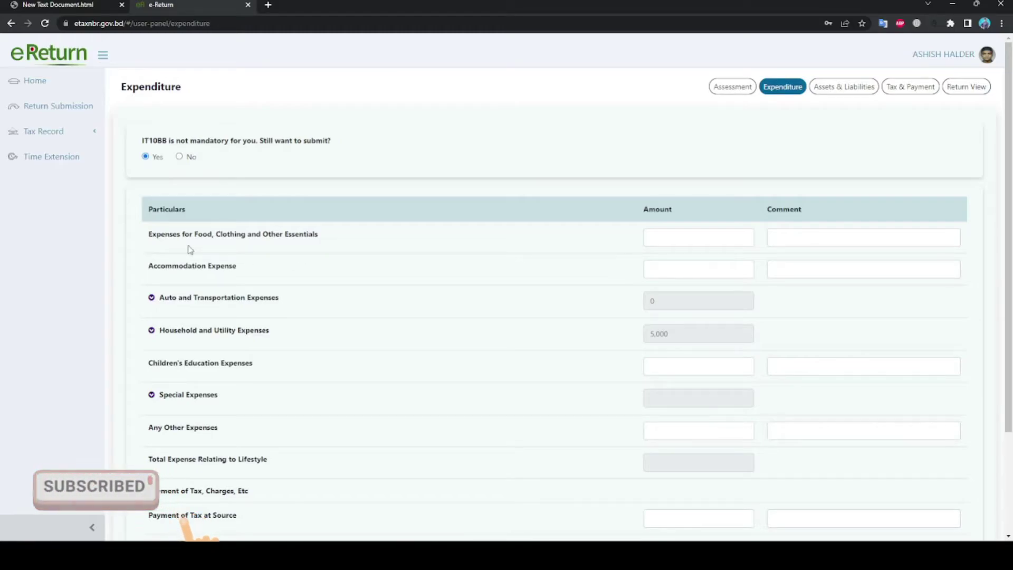
{"action": "left_click", "coordinate": [712, 237]}
{"action": "type", "text": "50,000"}
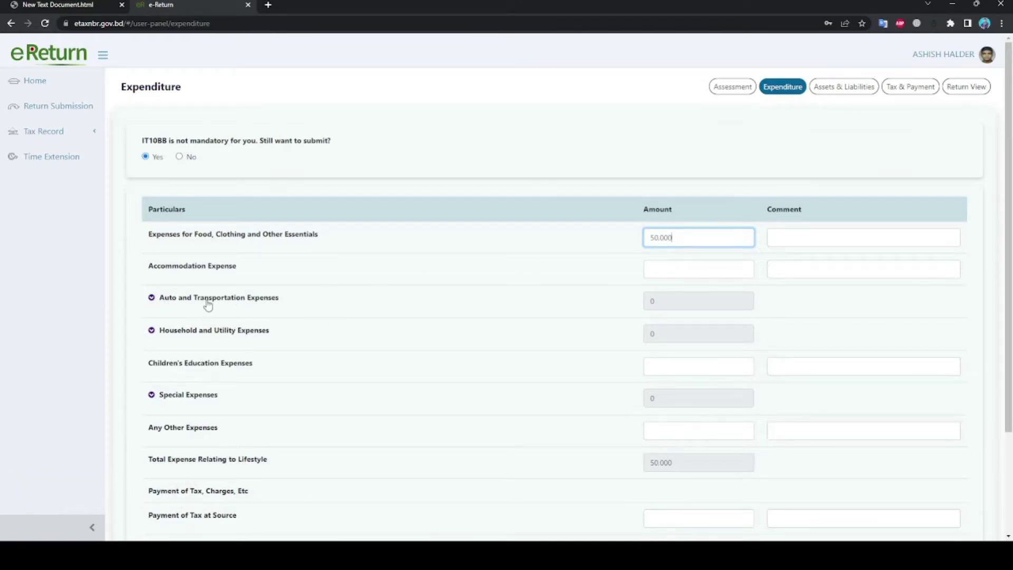
Step: Expand Auto and Transportation Expenses and set Driver's Salary, Fuel and Maintenance to 15,000
{"action": "left_click", "coordinate": [242, 305]}
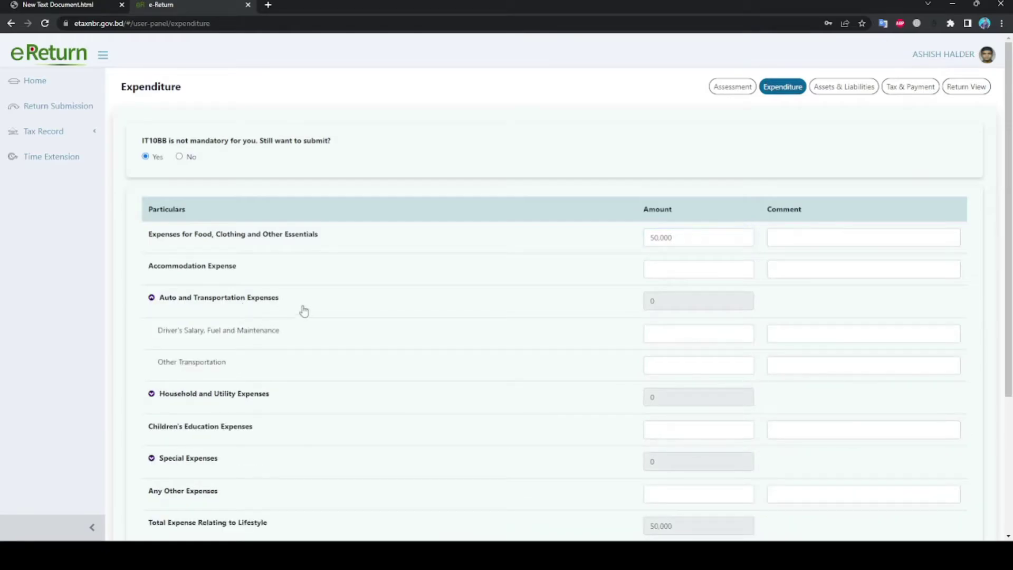
{"action": "scroll", "coordinate": [308, 309], "scroll_direction": "down", "scroll_amount": 1}
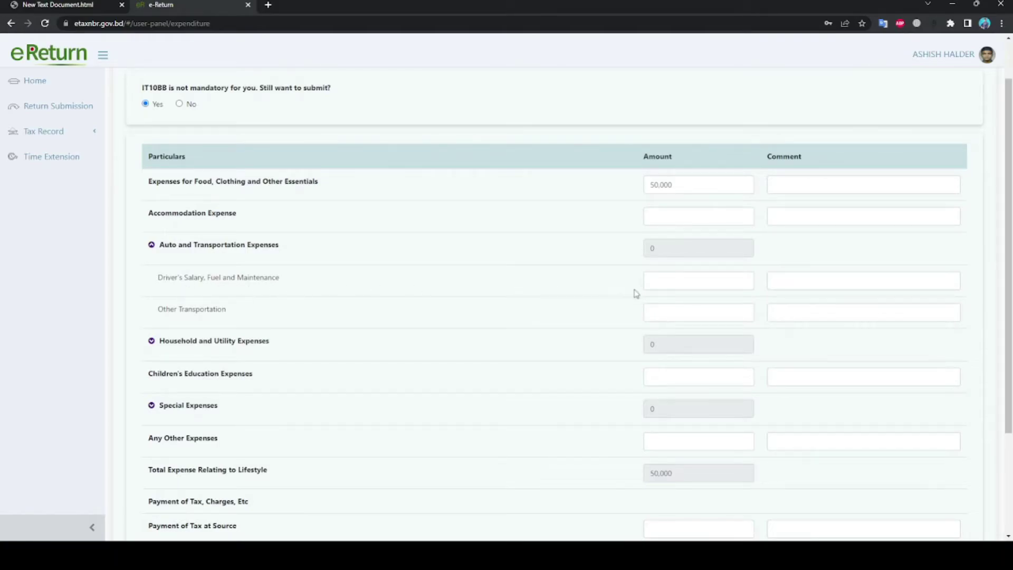
{"action": "left_click", "coordinate": [668, 284]}
{"action": "type", "text": "5,000"}
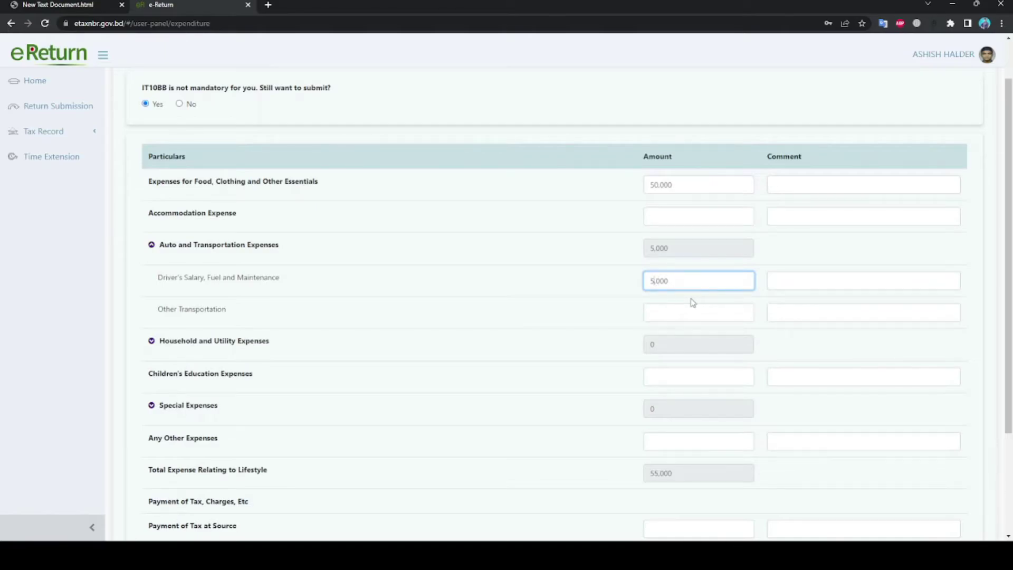
{"action": "key", "text": "BackSpace"}
{"action": "type", "text": "15,000"}
{"action": "scroll", "coordinate": [372, 317], "scroll_direction": "down", "scroll_amount": 1}
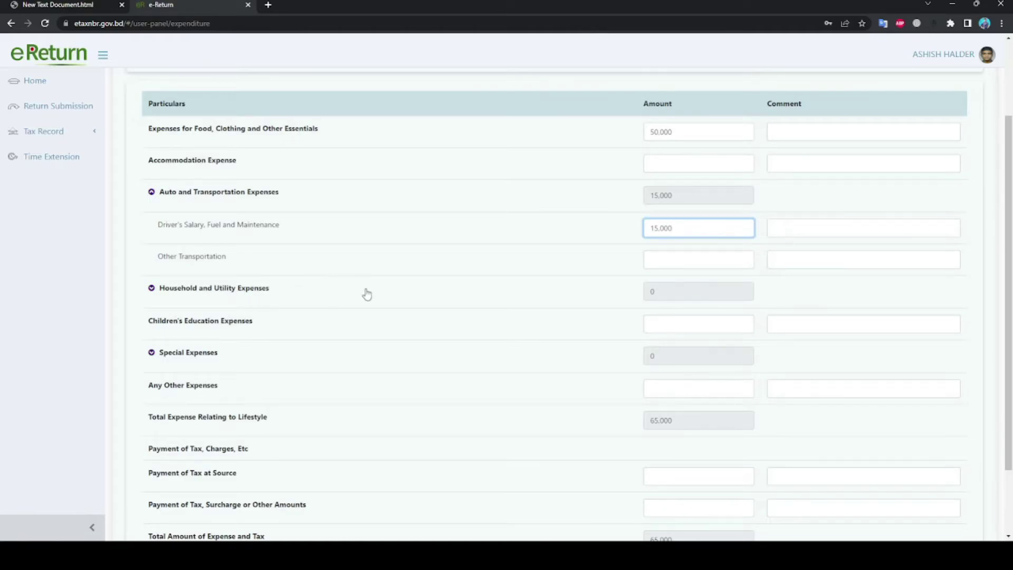
Step: Examine the Household and Utility and Special Expenses breakdowns, and collapse all expanded expense groups
{"action": "left_click", "coordinate": [170, 294]}
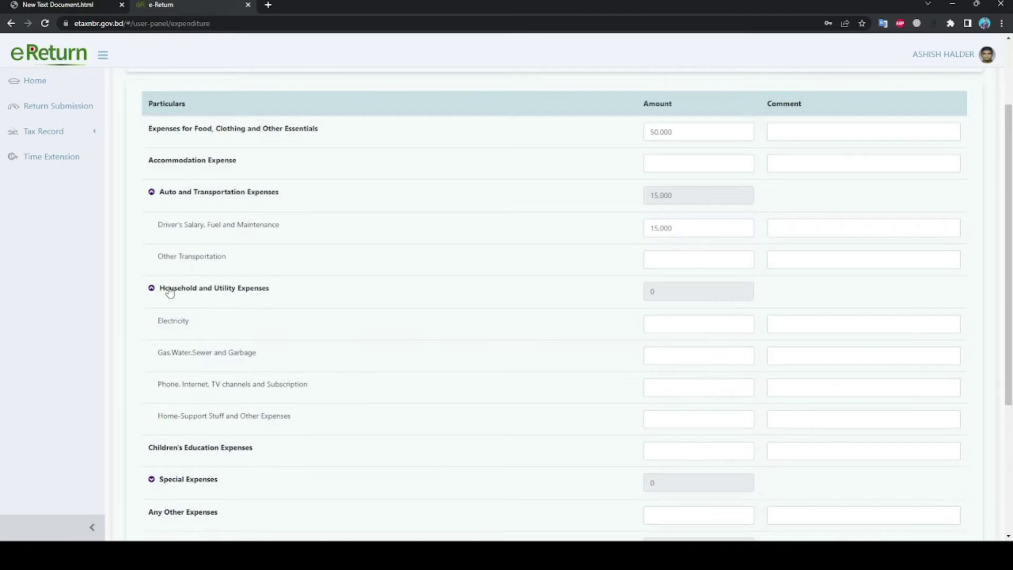
{"action": "left_click", "coordinate": [170, 291]}
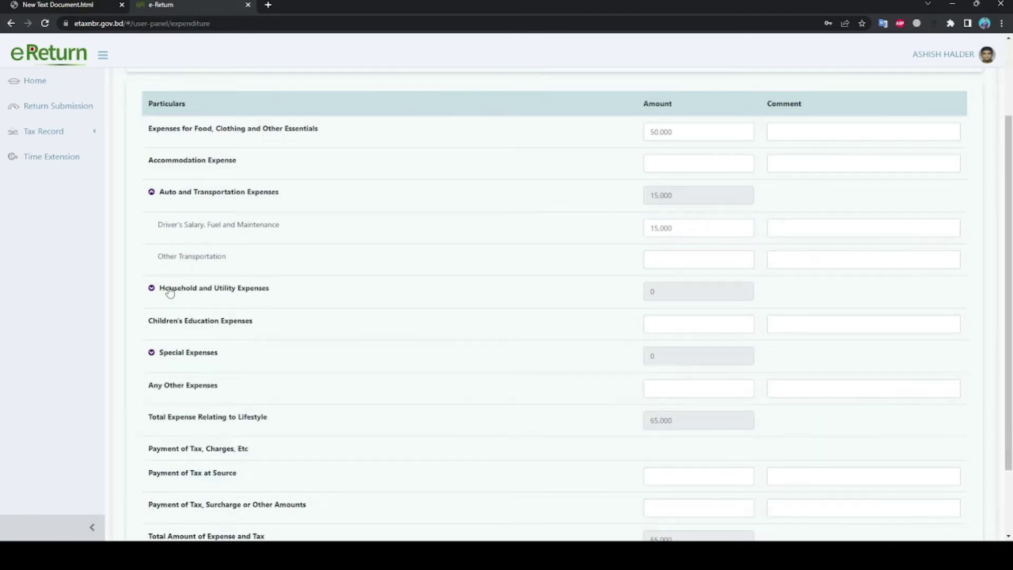
{"action": "left_click", "coordinate": [195, 198]}
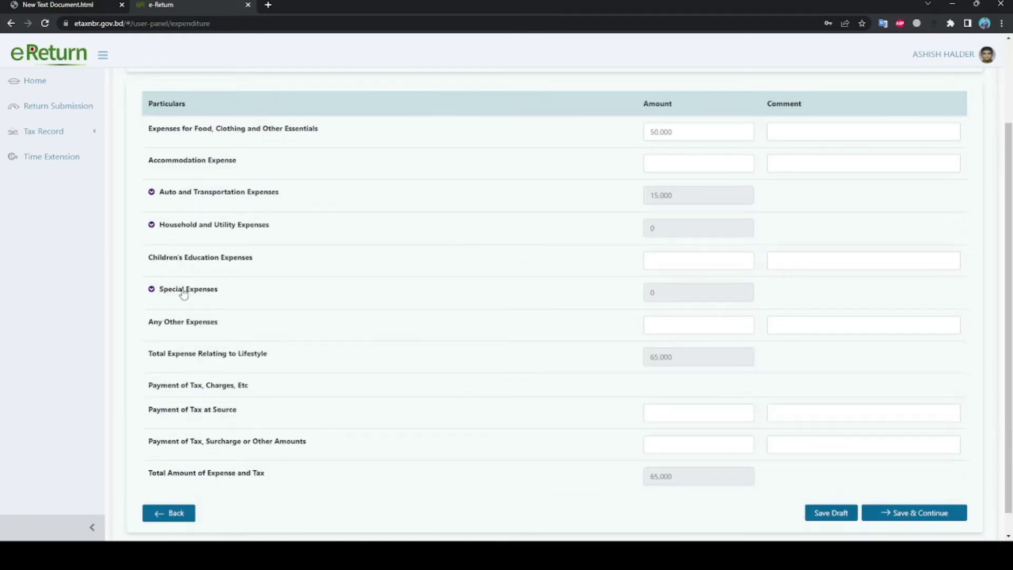
{"action": "left_click", "coordinate": [215, 293]}
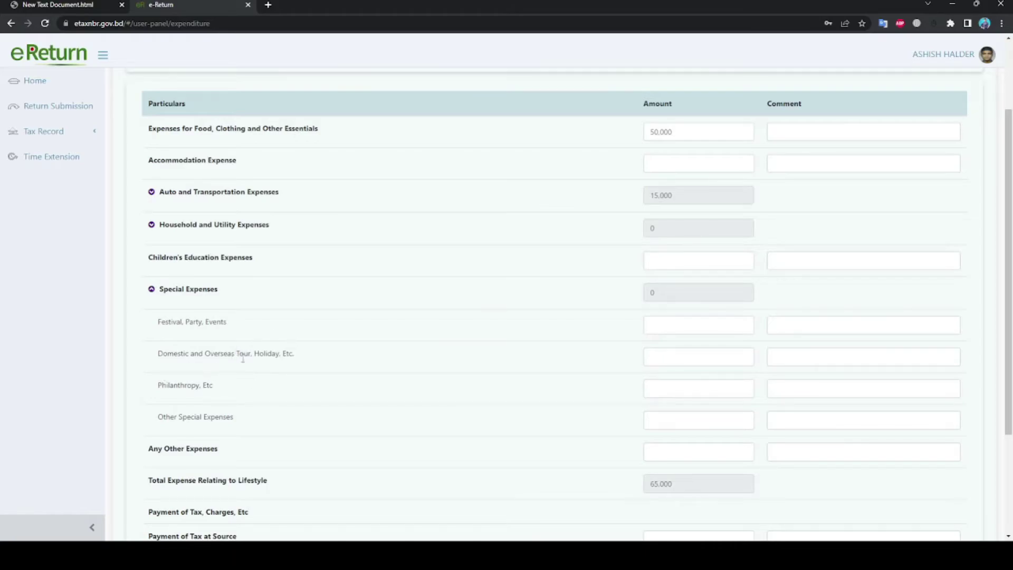
{"action": "left_click", "coordinate": [701, 362]}
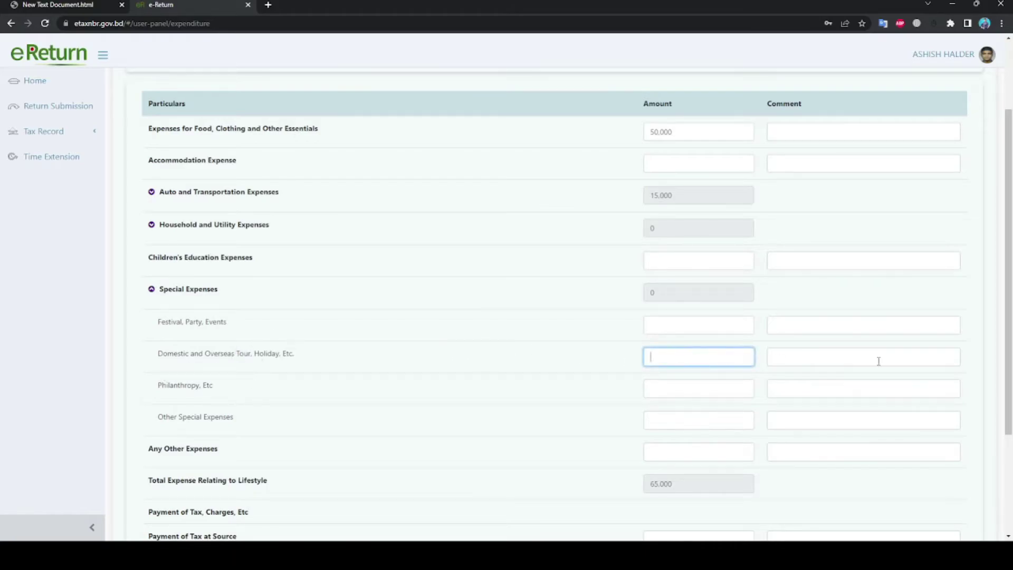
{"action": "left_click", "coordinate": [182, 291]}
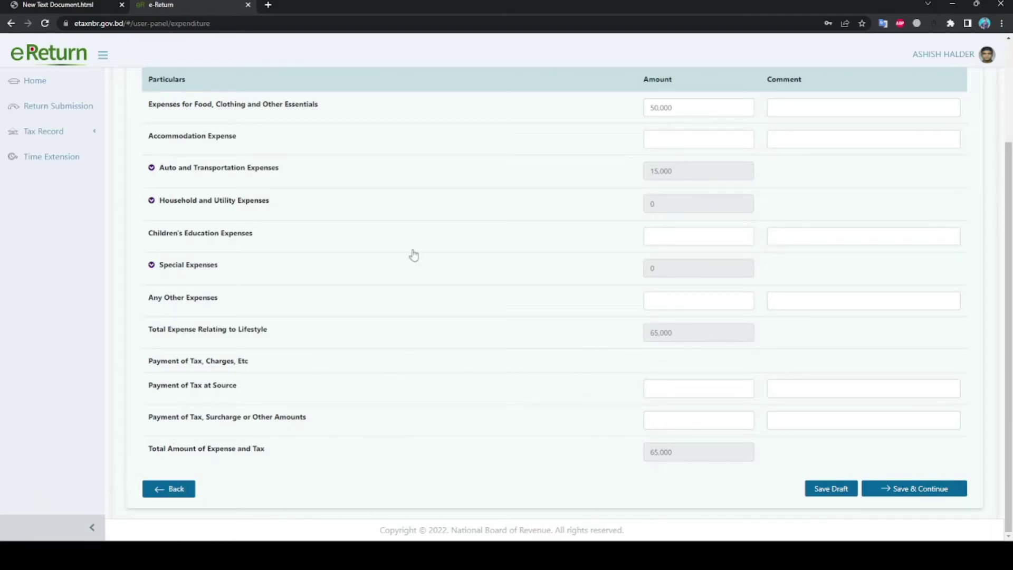
Step: Review the expenditure entries, save the page and continue to Assets & Liabilities
{"action": "scroll", "coordinate": [366, 323], "scroll_direction": "up", "scroll_amount": 3}
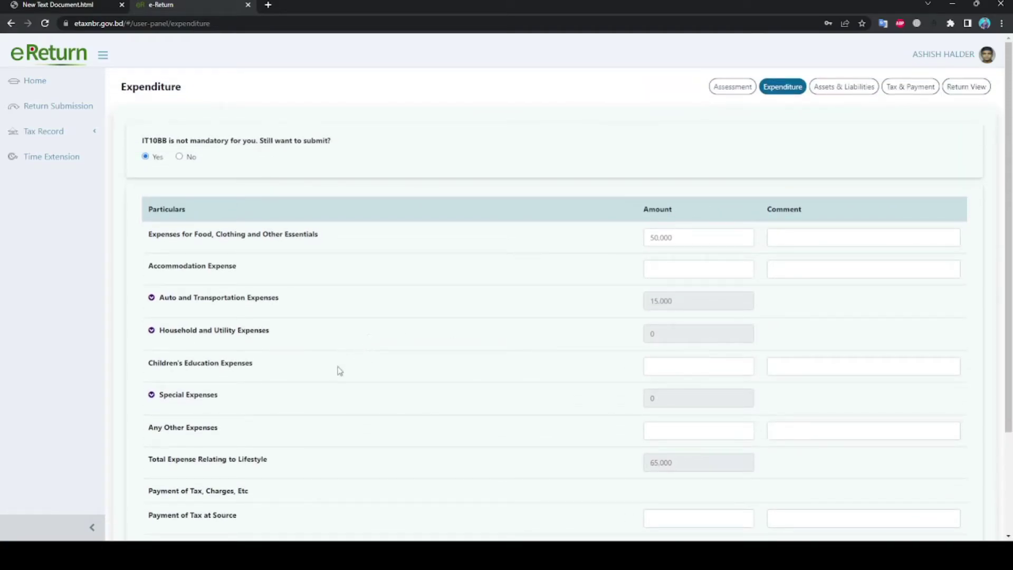
{"action": "scroll", "coordinate": [339, 370], "scroll_direction": "down", "scroll_amount": 2}
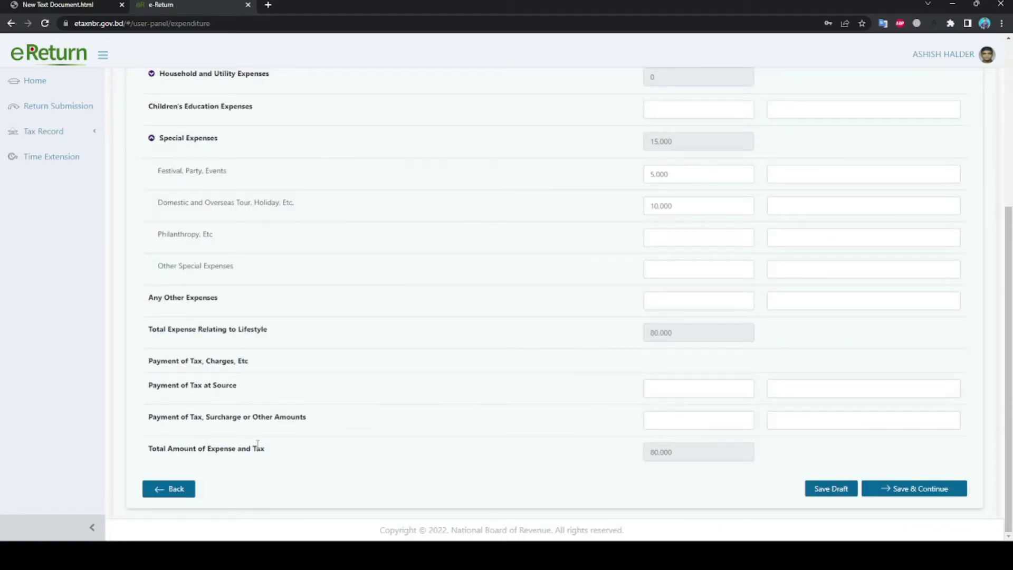
{"action": "left_click", "coordinate": [914, 489]}
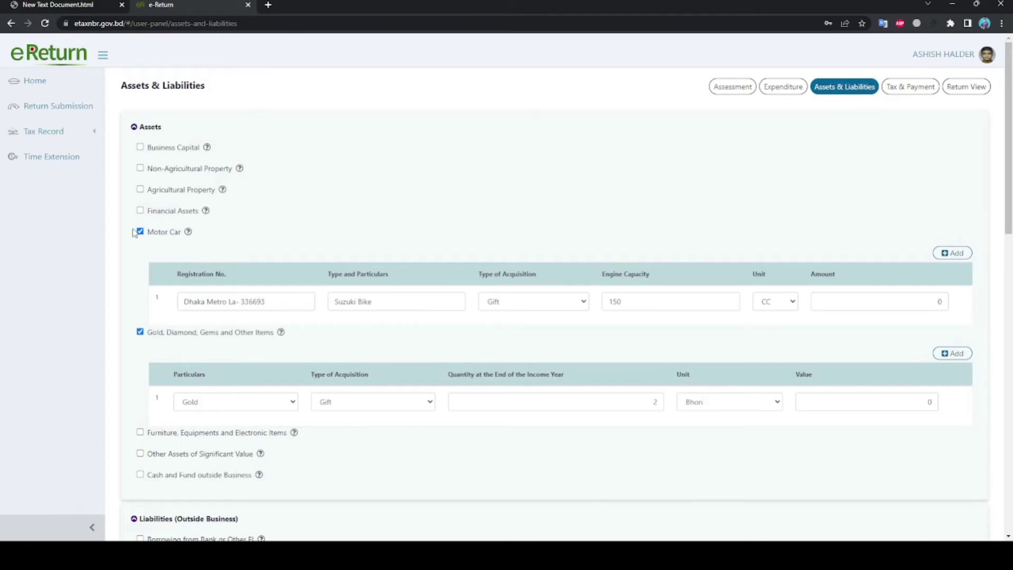
Step: Examine the Assets & Liabilities entries, including the motor car, gold, other receipts, previous net wealth and the summary
{"action": "scroll", "coordinate": [288, 251], "scroll_direction": "down", "scroll_amount": 6}
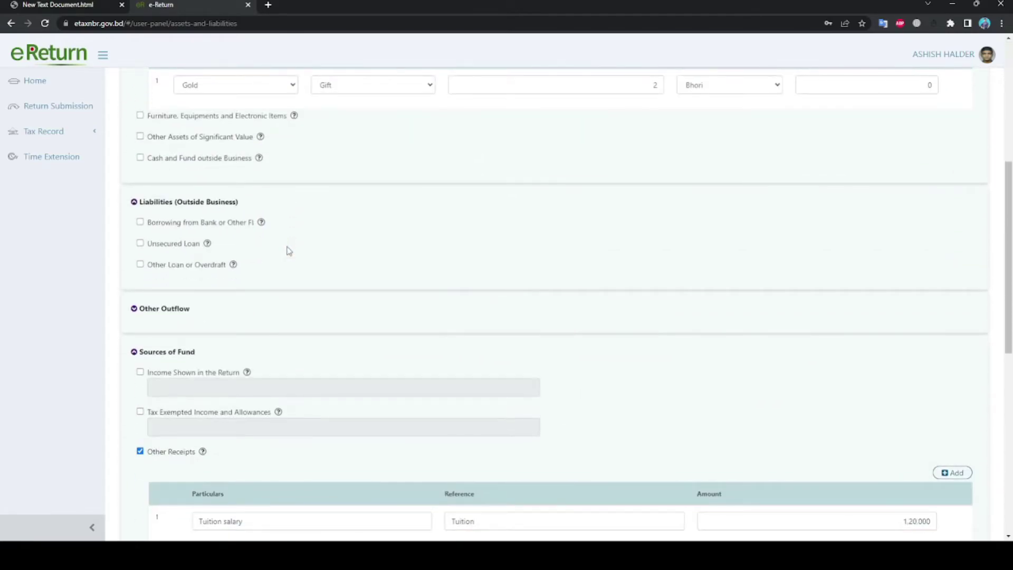
{"action": "scroll", "coordinate": [356, 205], "scroll_direction": "down", "scroll_amount": 4}
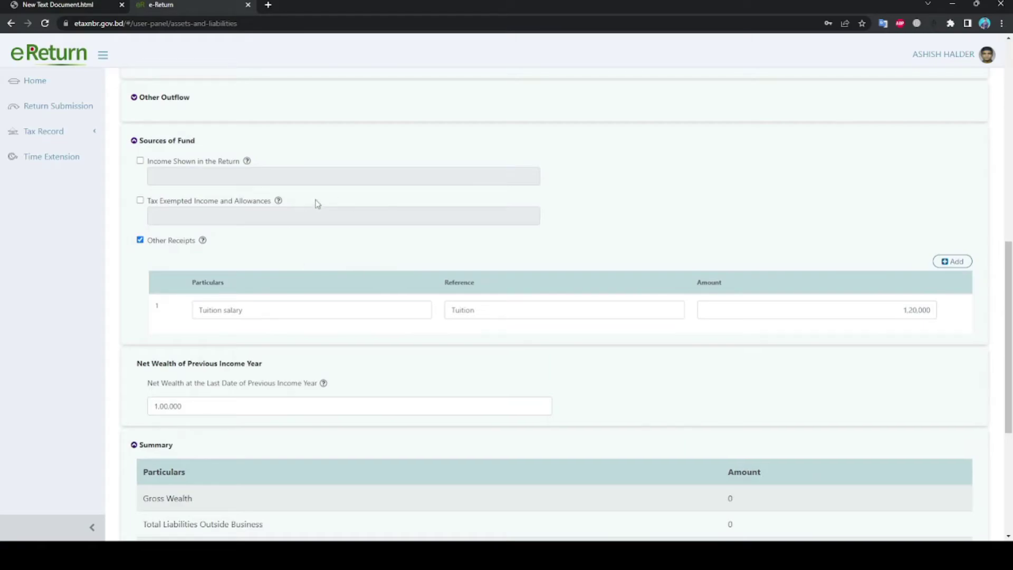
{"action": "scroll", "coordinate": [425, 278], "scroll_direction": "up", "scroll_amount": 9}
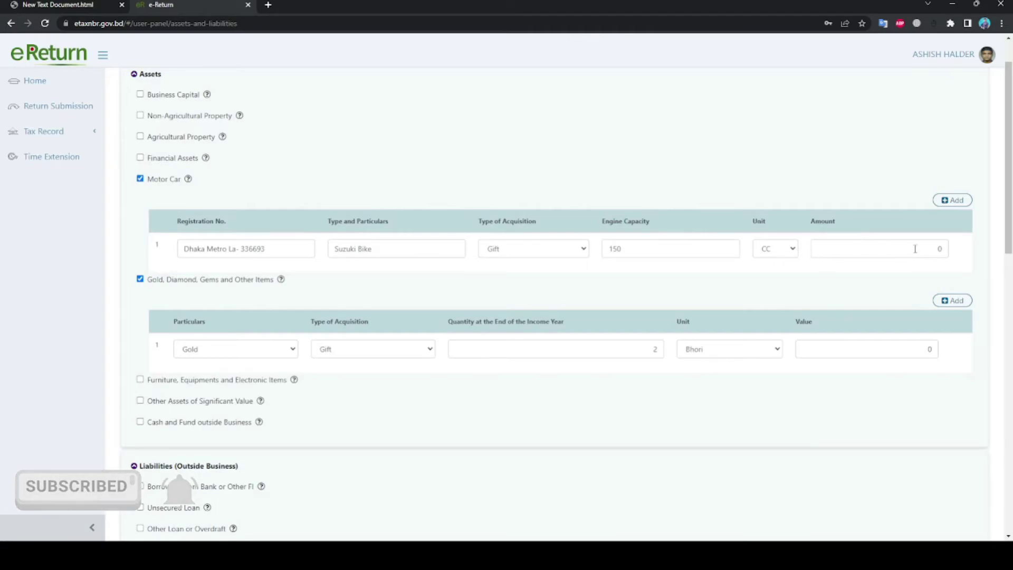
{"action": "left_click_drag", "start_coordinate": [805, 224], "coordinate": [950, 253]}
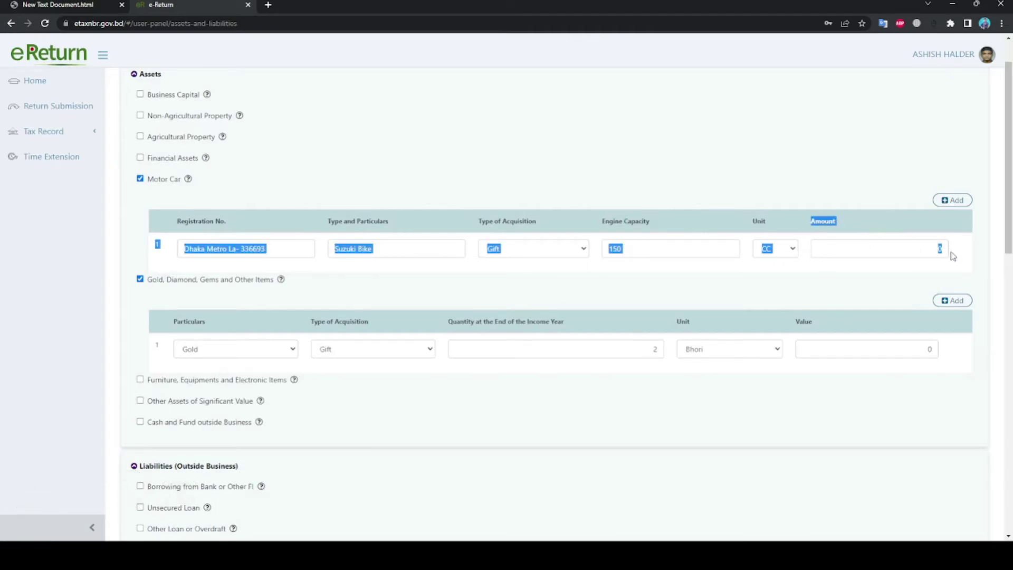
{"action": "left_click", "coordinate": [959, 256]}
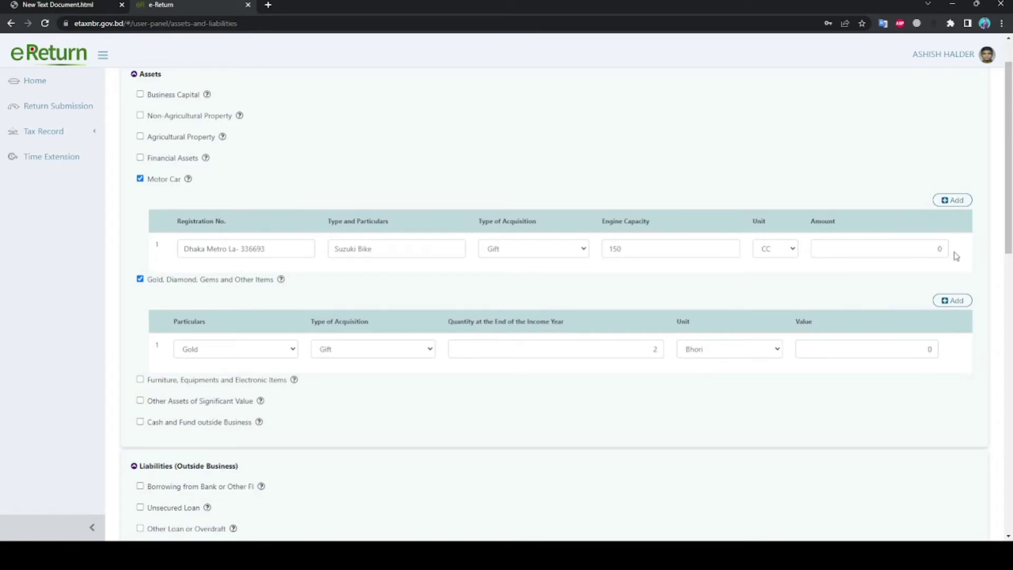
{"action": "scroll", "coordinate": [844, 308], "scroll_direction": "down", "scroll_amount": 1}
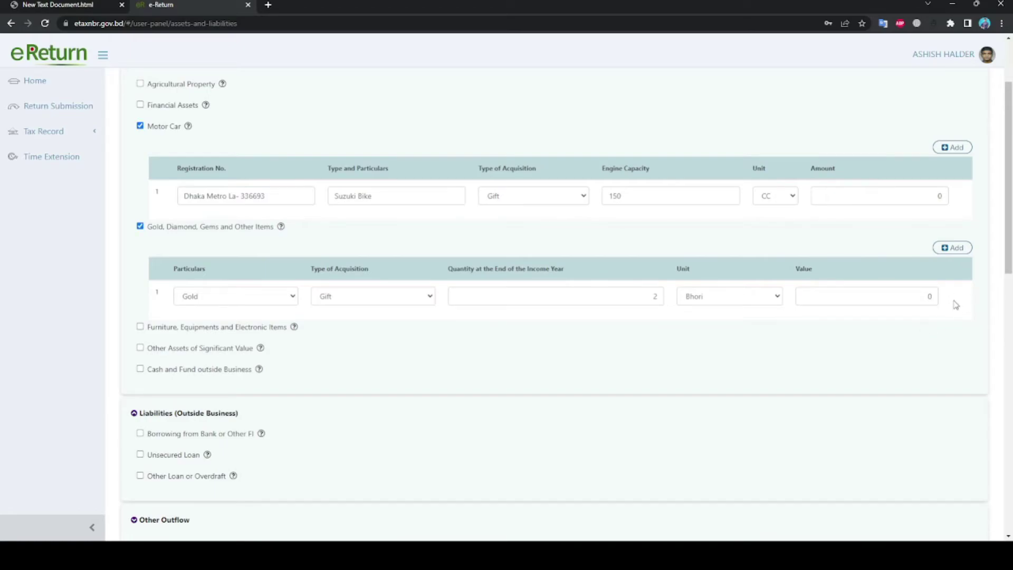
{"action": "scroll", "coordinate": [956, 305], "scroll_direction": "down", "scroll_amount": 7}
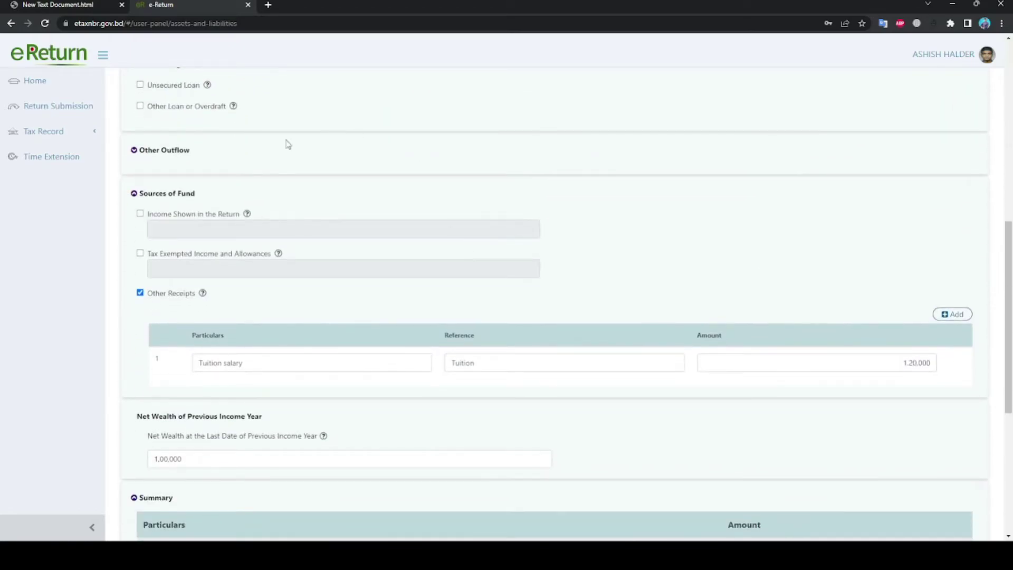
{"action": "scroll", "coordinate": [235, 199], "scroll_direction": "down", "scroll_amount": 3}
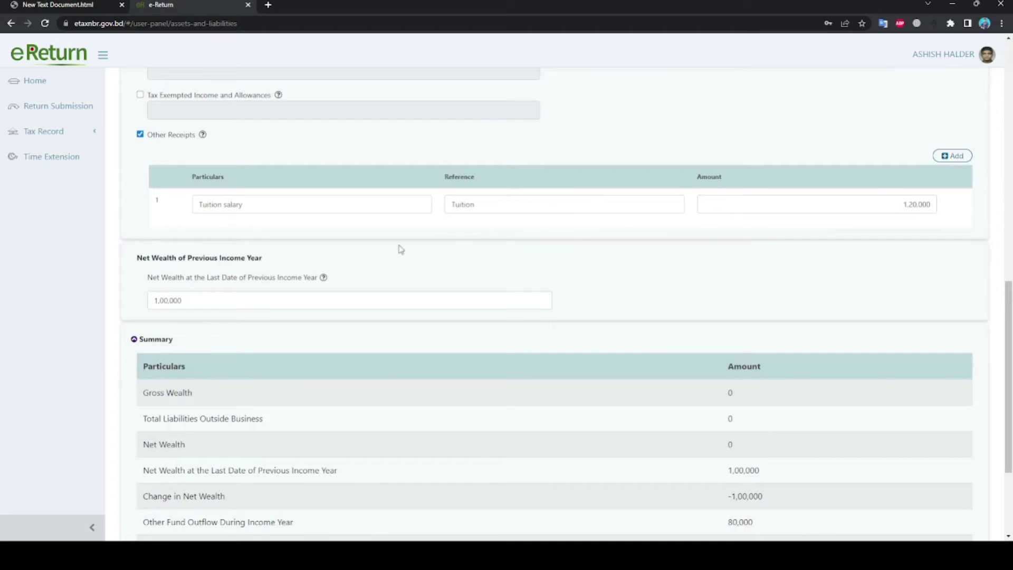
{"action": "scroll", "coordinate": [370, 242], "scroll_direction": "down", "scroll_amount": 2}
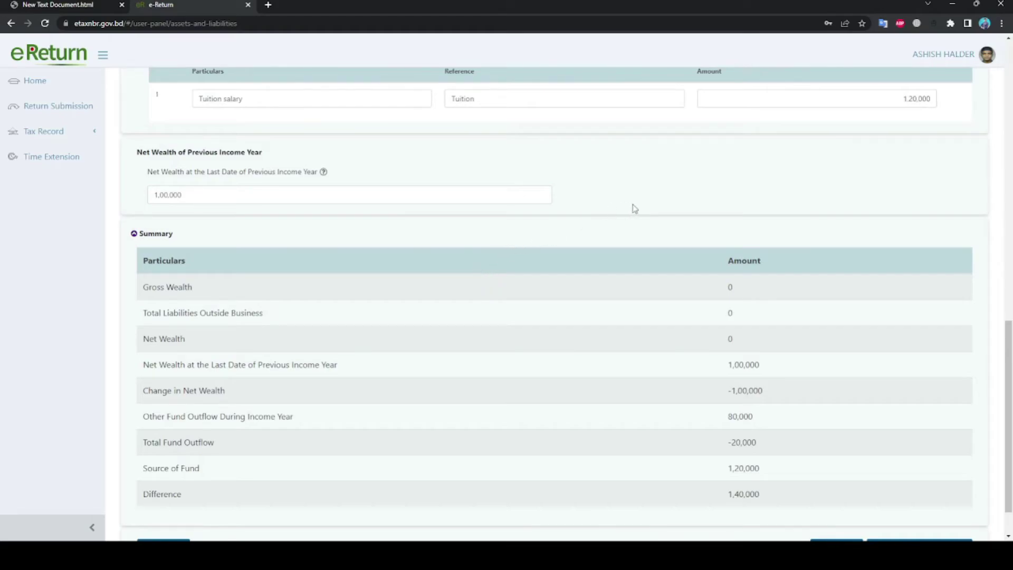
{"action": "scroll", "coordinate": [491, 285], "scroll_direction": "down", "scroll_amount": 1}
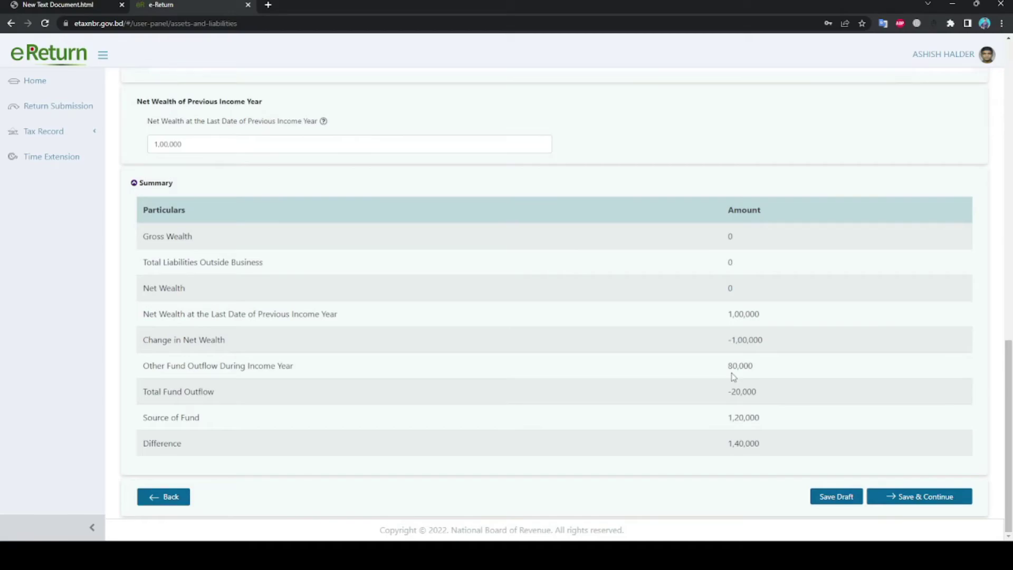
Step: Check the Difference amount in the wealth summary, save the Assets & Liabilities page and continue to Tax & Payment
{"action": "left_click_drag", "start_coordinate": [717, 444], "coordinate": [778, 443]}
{"action": "left_click_drag", "start_coordinate": [728, 444], "coordinate": [769, 443]}
{"action": "left_click", "coordinate": [780, 446]}
{"action": "left_click", "coordinate": [920, 501]}
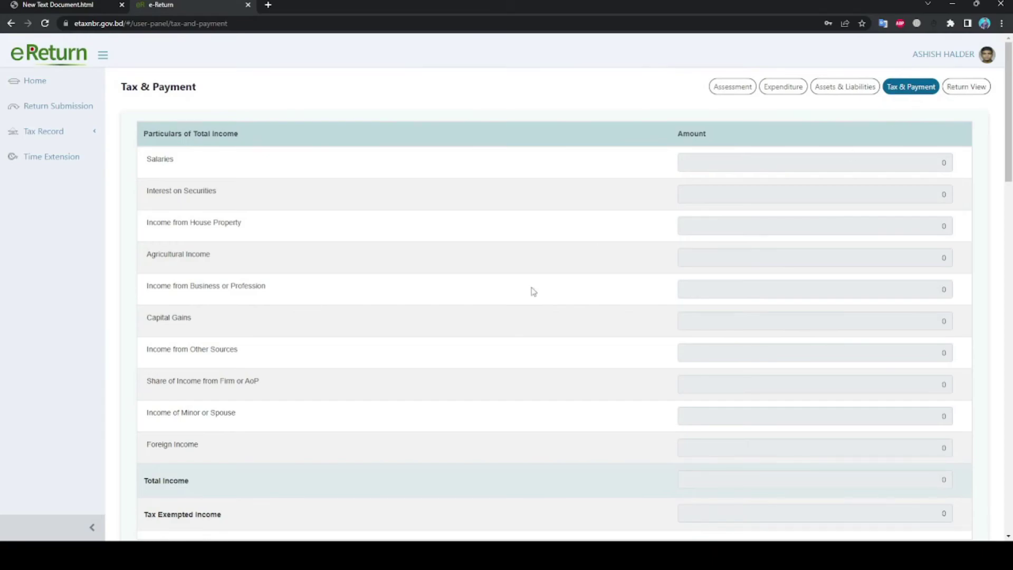
Step: Review the income, tax computation and final payable amounts, and proceed to the online return
{"action": "scroll", "coordinate": [909, 220], "scroll_direction": "down", "scroll_amount": 4}
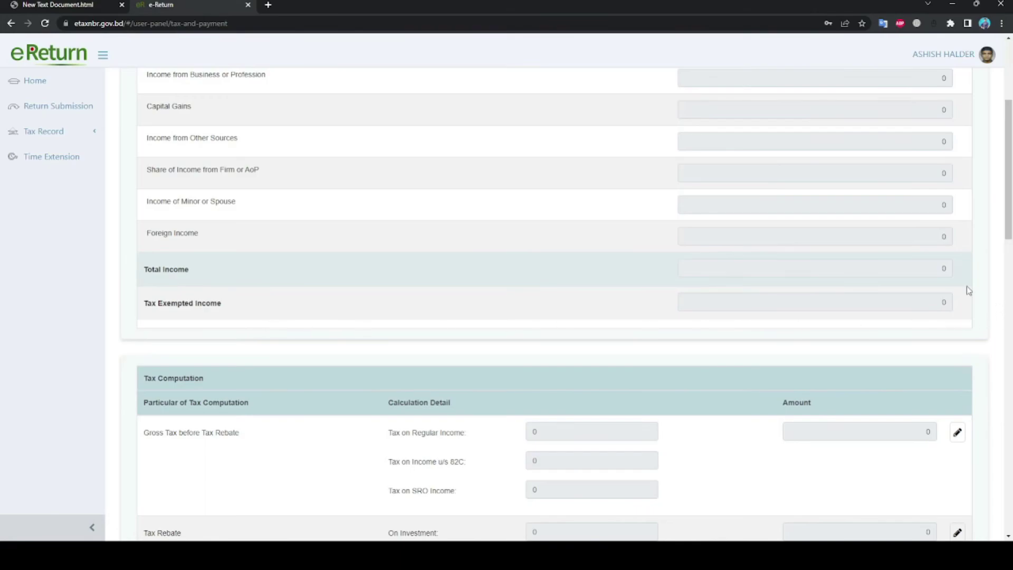
{"action": "scroll", "coordinate": [791, 327], "scroll_direction": "down", "scroll_amount": 3}
{"action": "scroll", "coordinate": [364, 314], "scroll_direction": "down", "scroll_amount": 7}
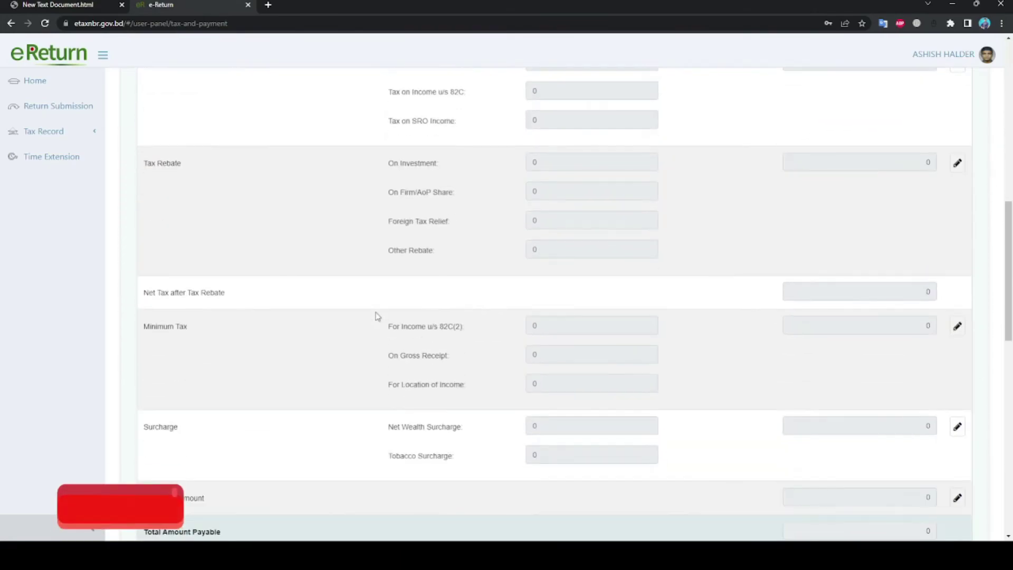
{"action": "scroll", "coordinate": [517, 332], "scroll_direction": "down", "scroll_amount": 10}
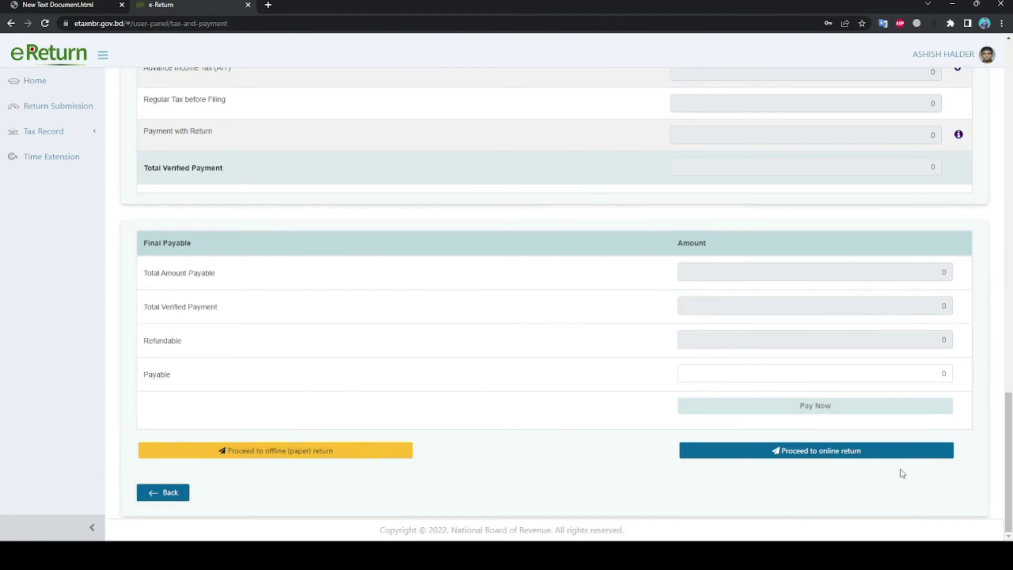
{"action": "left_click", "coordinate": [835, 457]}
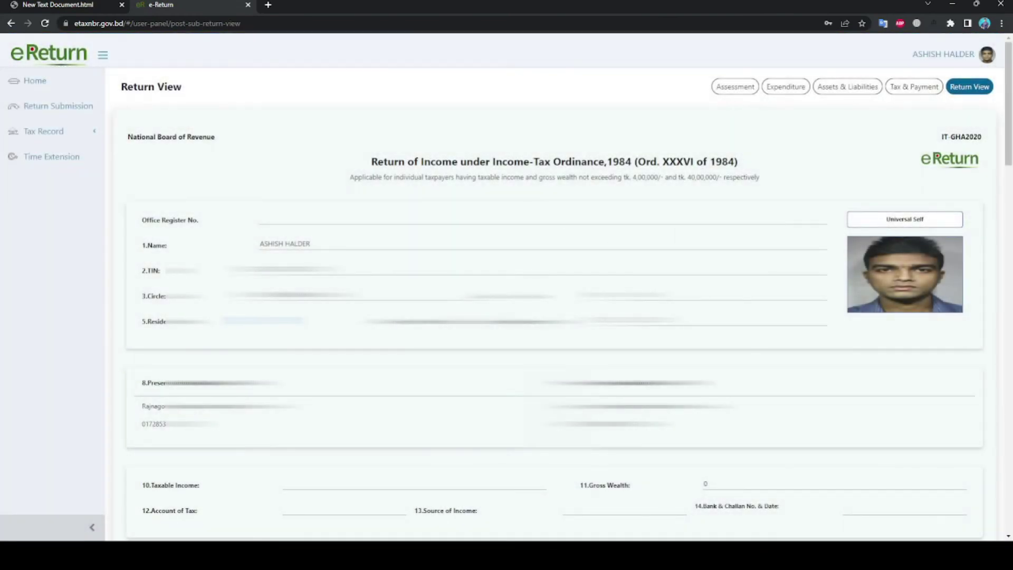
Step: Review the full return, accept the verification declaration, and submit the return with confirmation
{"action": "scroll", "coordinate": [554, 303], "scroll_direction": "down", "scroll_amount": 10}
{"action": "scroll", "coordinate": [554, 303], "scroll_direction": "down", "scroll_amount": 12}
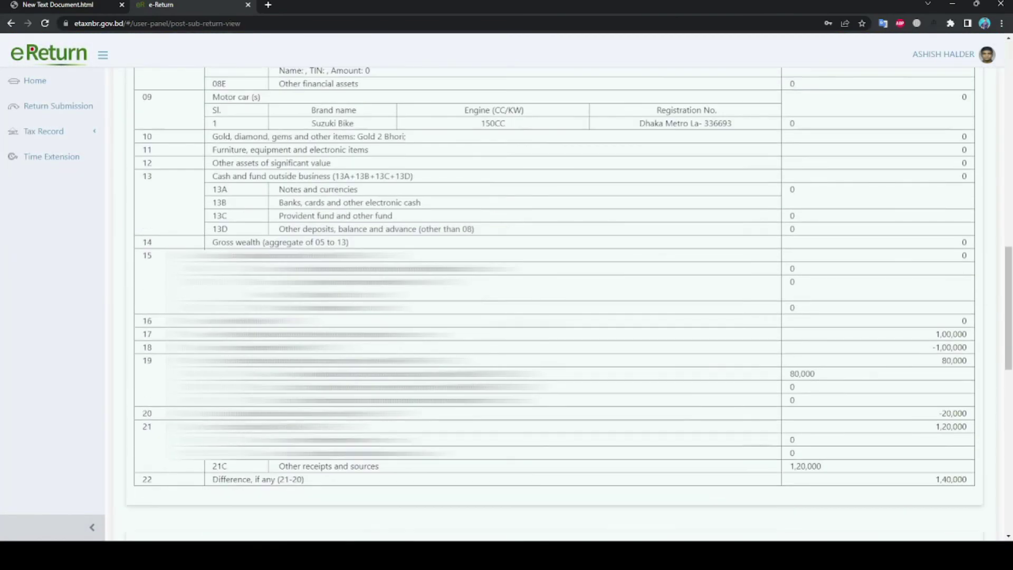
{"action": "scroll", "coordinate": [554, 303], "scroll_direction": "down", "scroll_amount": 10}
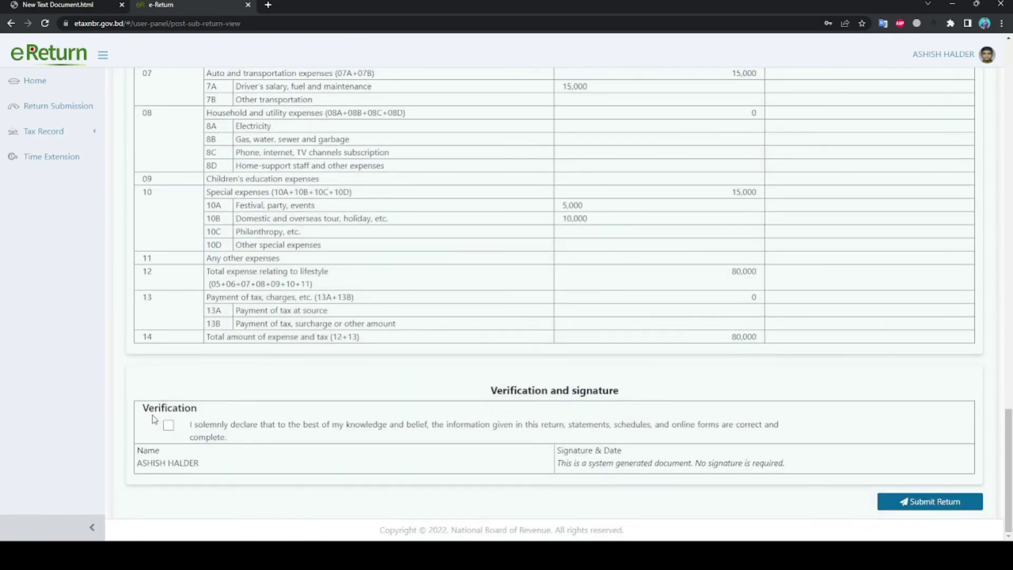
{"action": "left_click", "coordinate": [169, 427]}
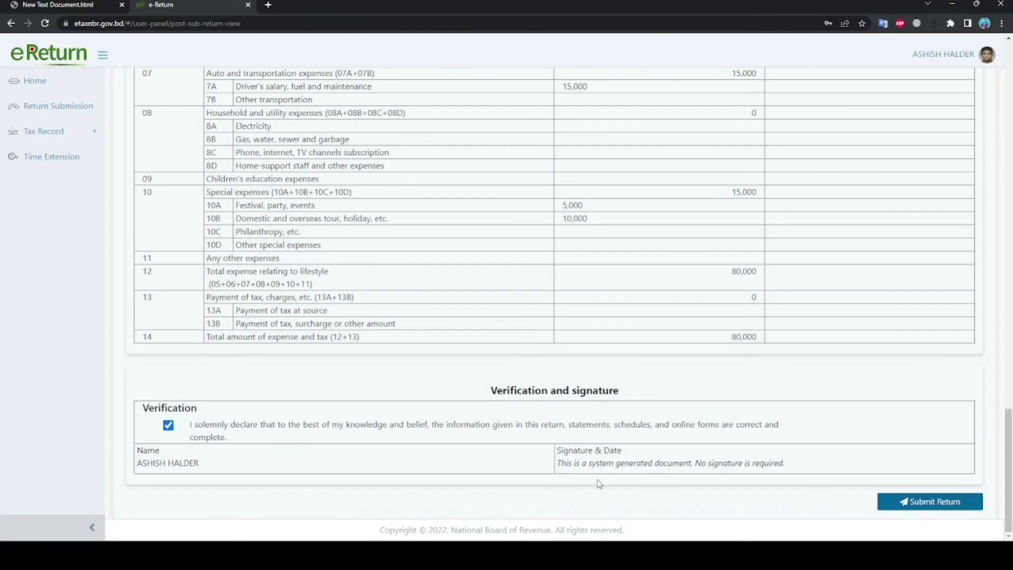
{"action": "left_click", "coordinate": [931, 501]}
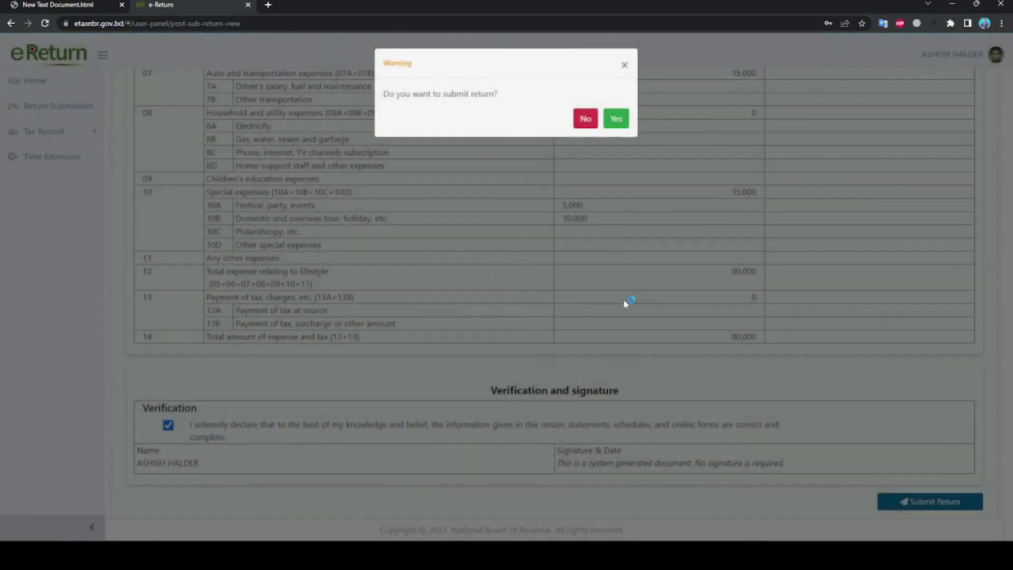
{"action": "left_click", "coordinate": [616, 119]}
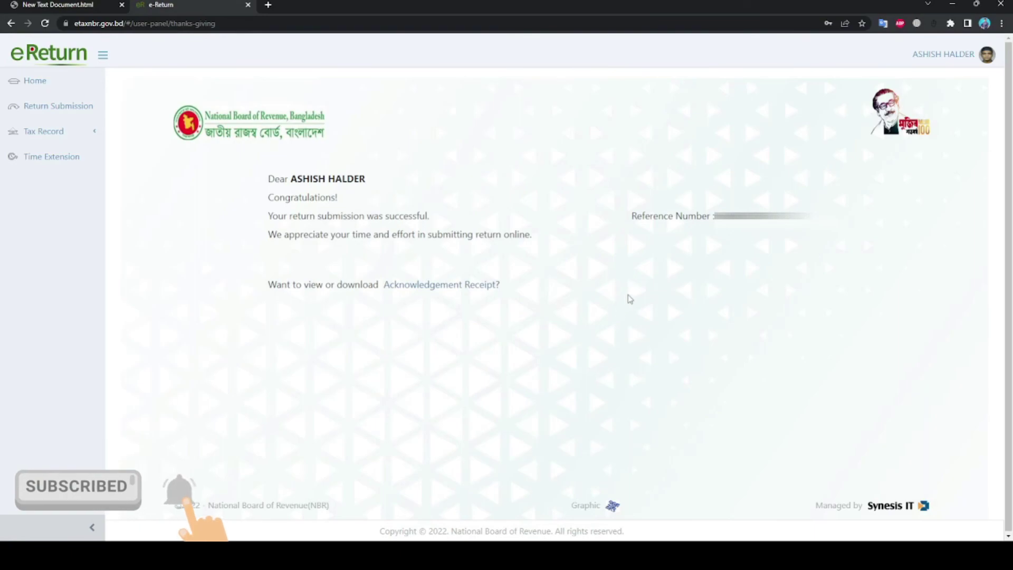
Step: Open the Acknowledgement Receipt for the submitted return and download it
{"action": "left_click", "coordinate": [458, 285]}
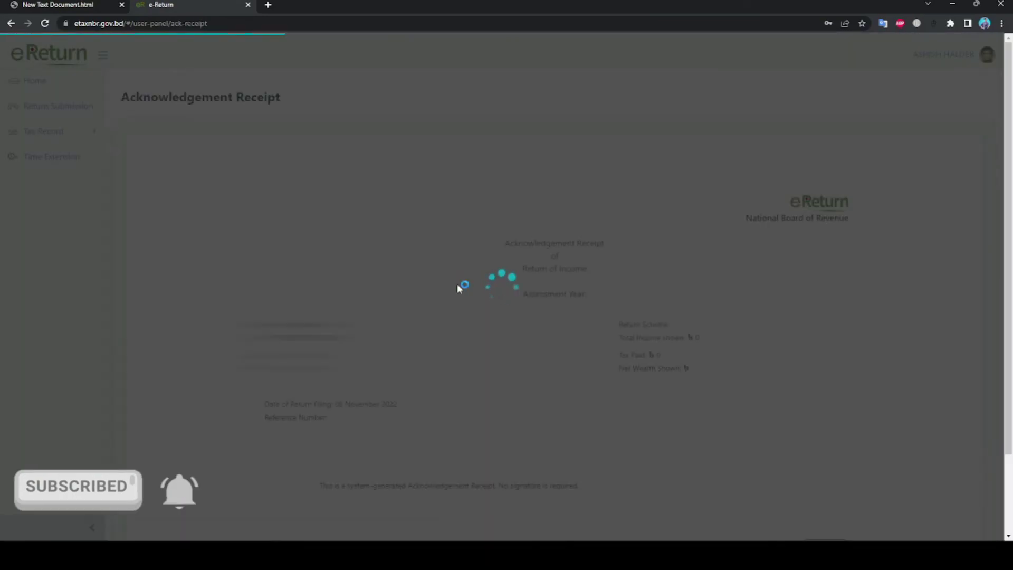
{"action": "scroll", "coordinate": [612, 327], "scroll_direction": "down", "scroll_amount": 2}
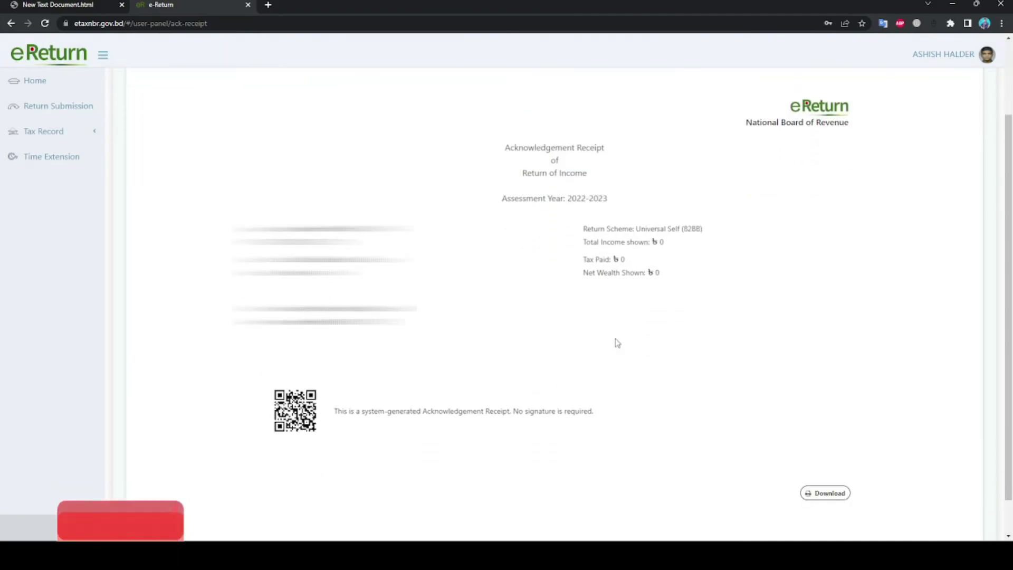
{"action": "scroll", "coordinate": [511, 368], "scroll_direction": "down", "scroll_amount": 1}
{"action": "left_click", "coordinate": [824, 451]}
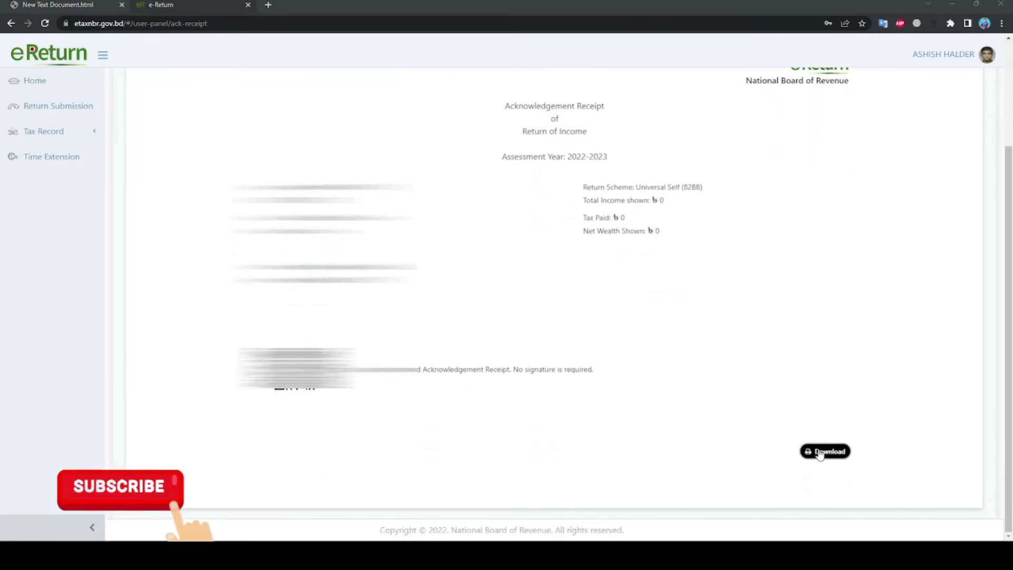
{"action": "scroll", "coordinate": [501, 380], "scroll_direction": "up", "scroll_amount": 2}
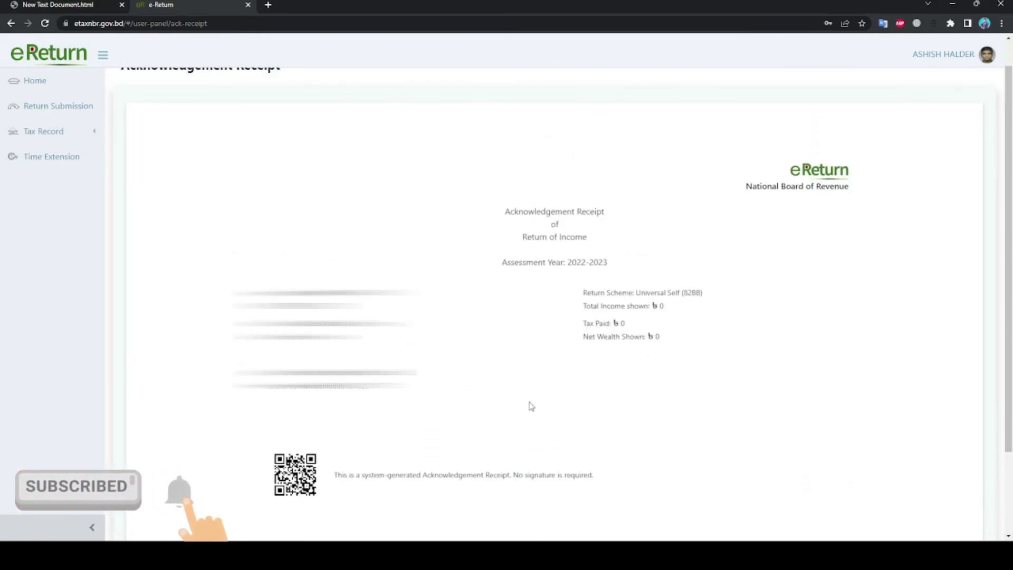